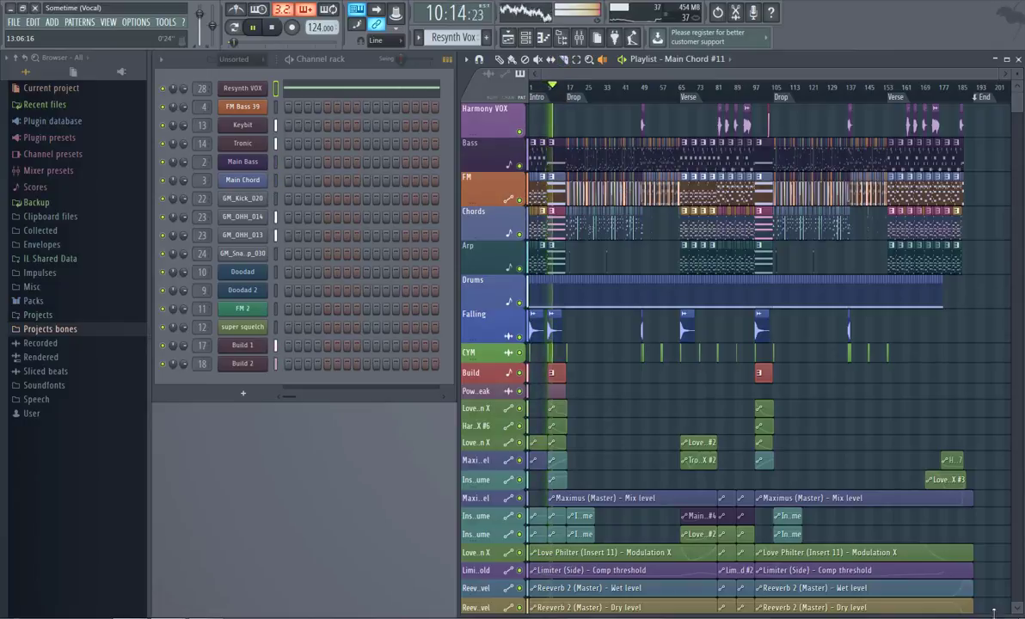
Step: Look over the playlist's tracks and automation lanes, including a close view of the clips around bar 49
scroll(737, 549, "down", 10)
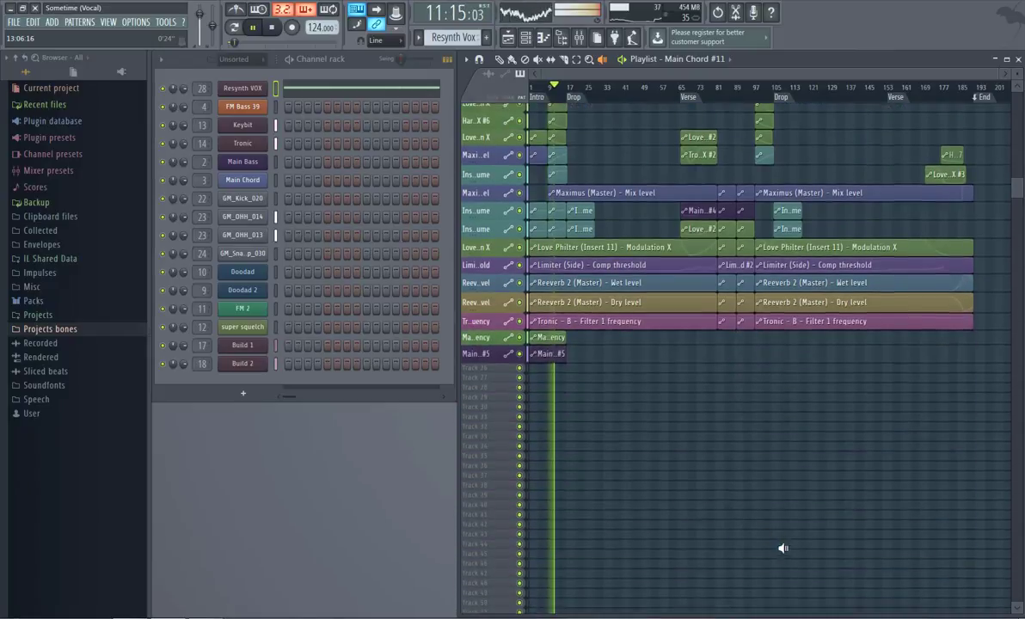
scroll(779, 548, "up", 5)
scroll(636, 412, "up", 6)
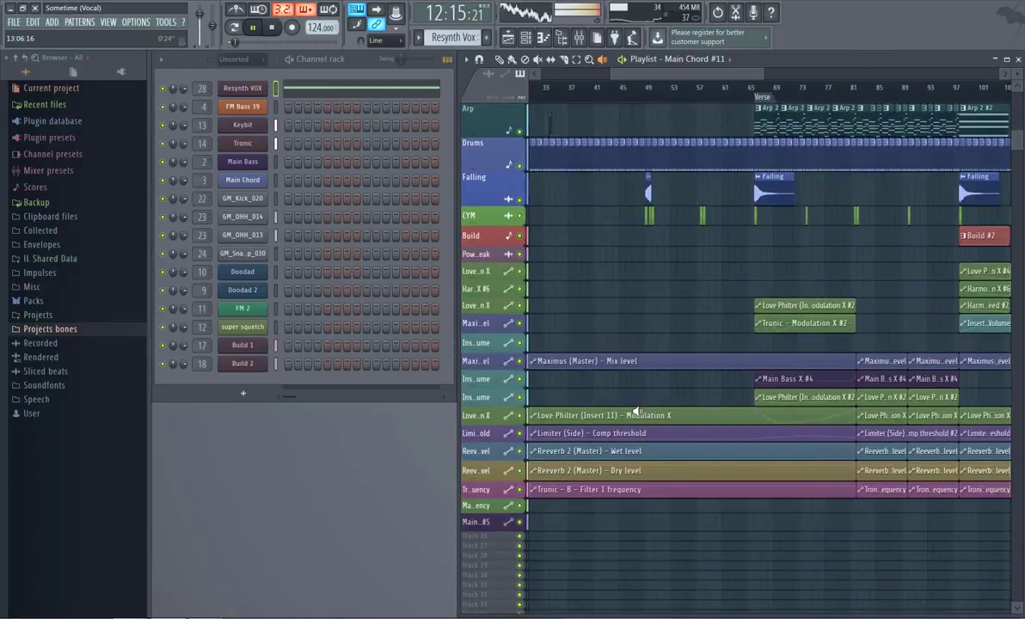
scroll(707, 423, "up", 4)
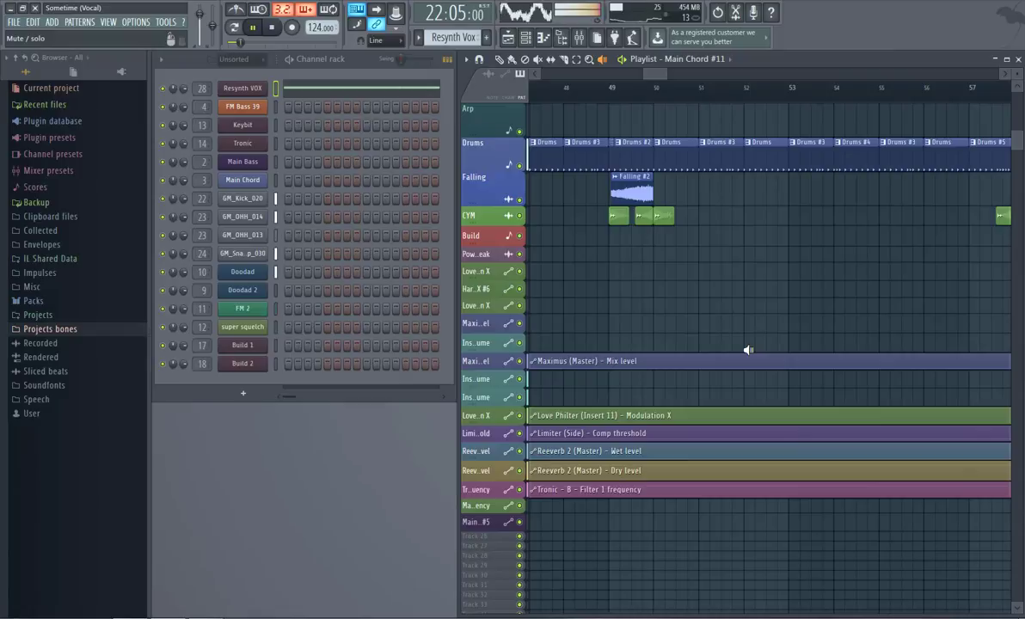
scroll(748, 350, "up", 4)
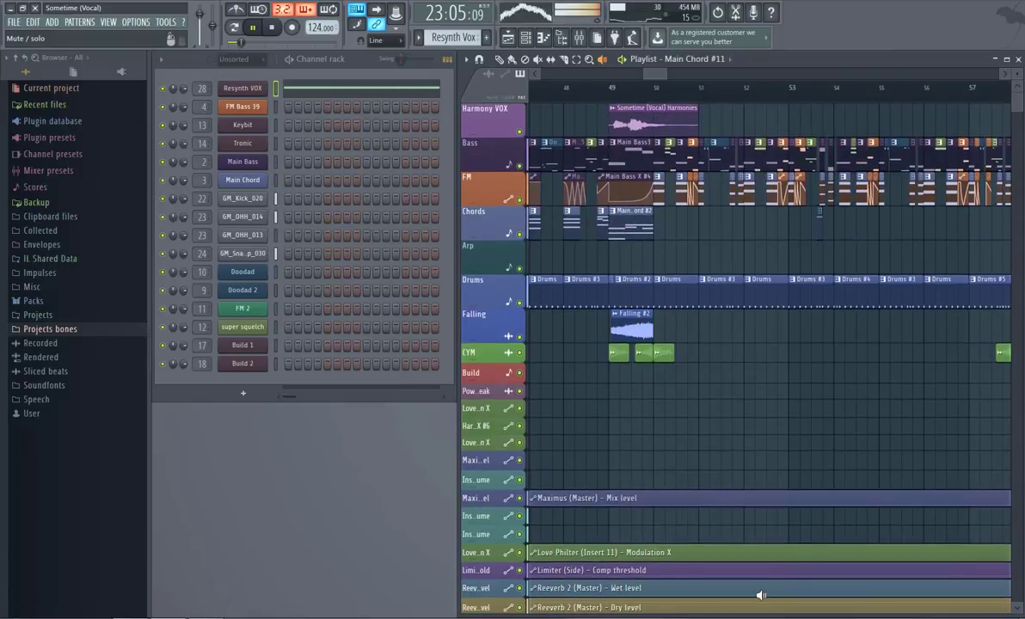
scroll(965, 511, "down", 4)
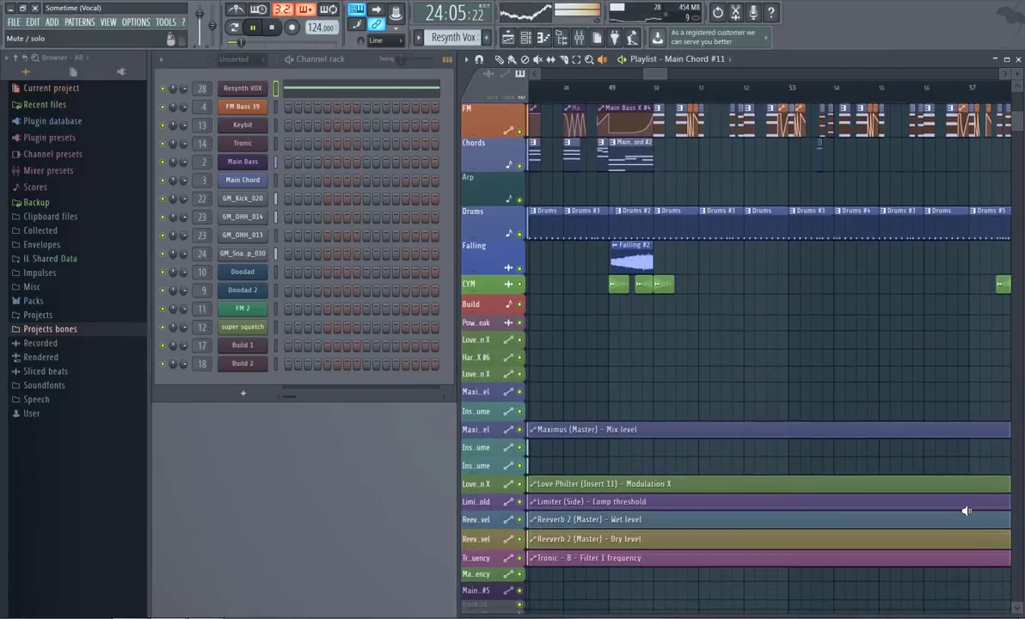
scroll(869, 488, "down", 5)
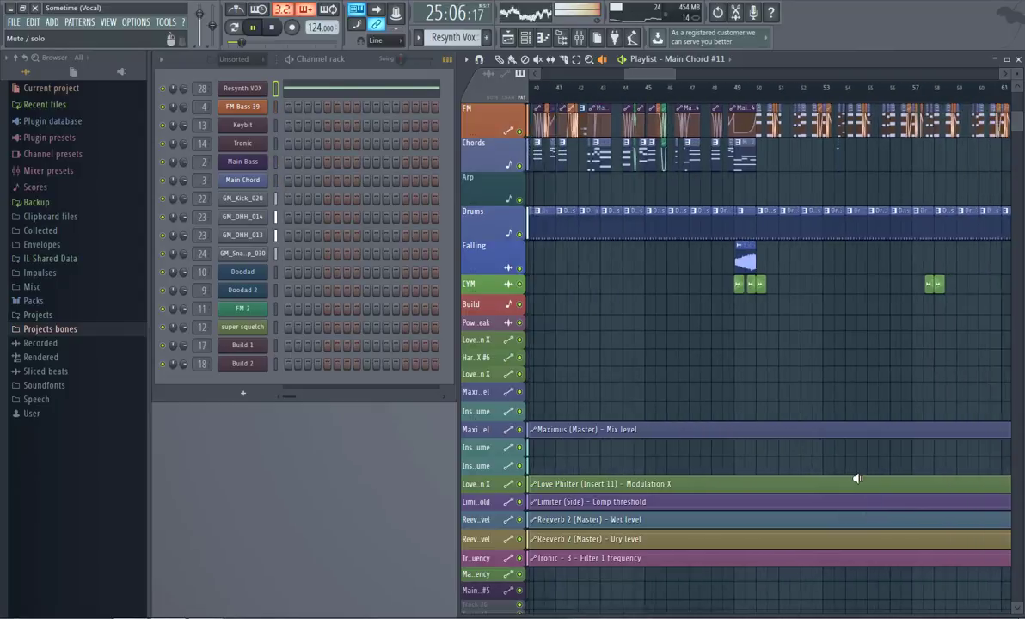
scroll(808, 451, "down", 2)
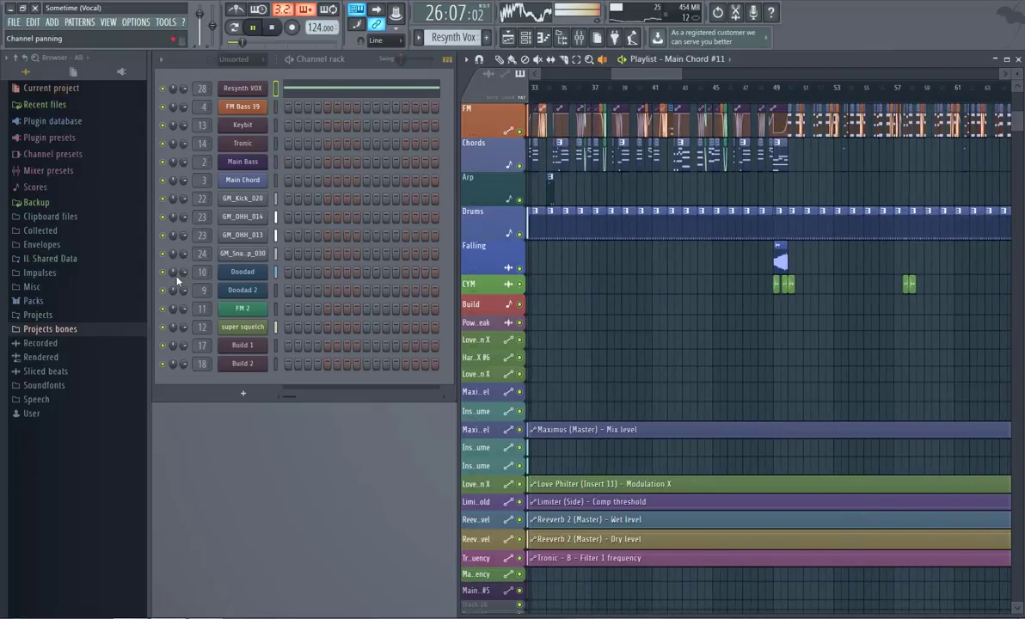
Step: Open the Main Chord synth and review its effects, image and envelope pages
left_click(248, 182)
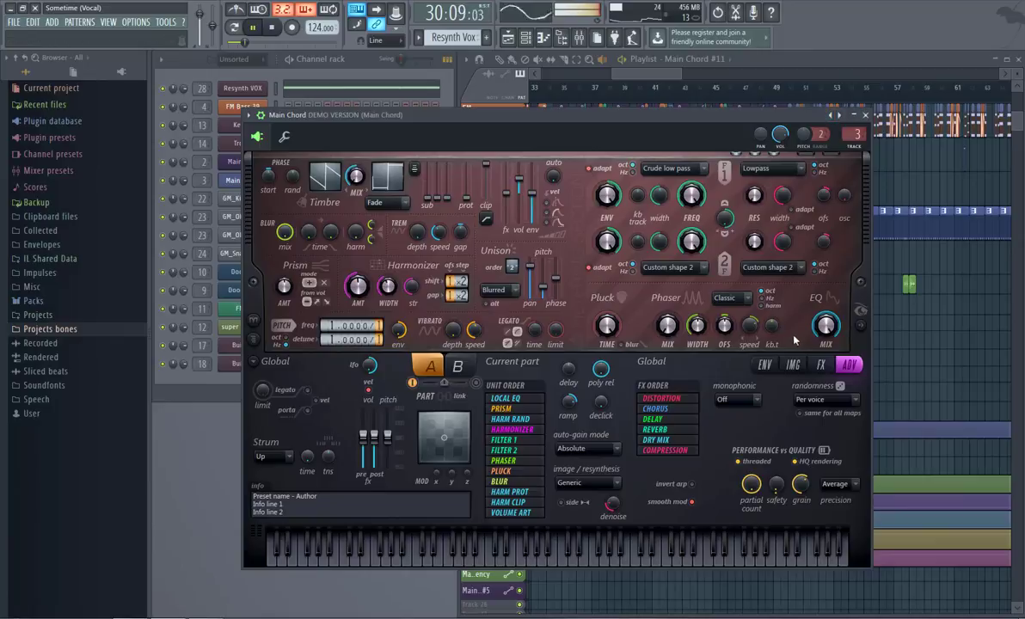
left_click(821, 366)
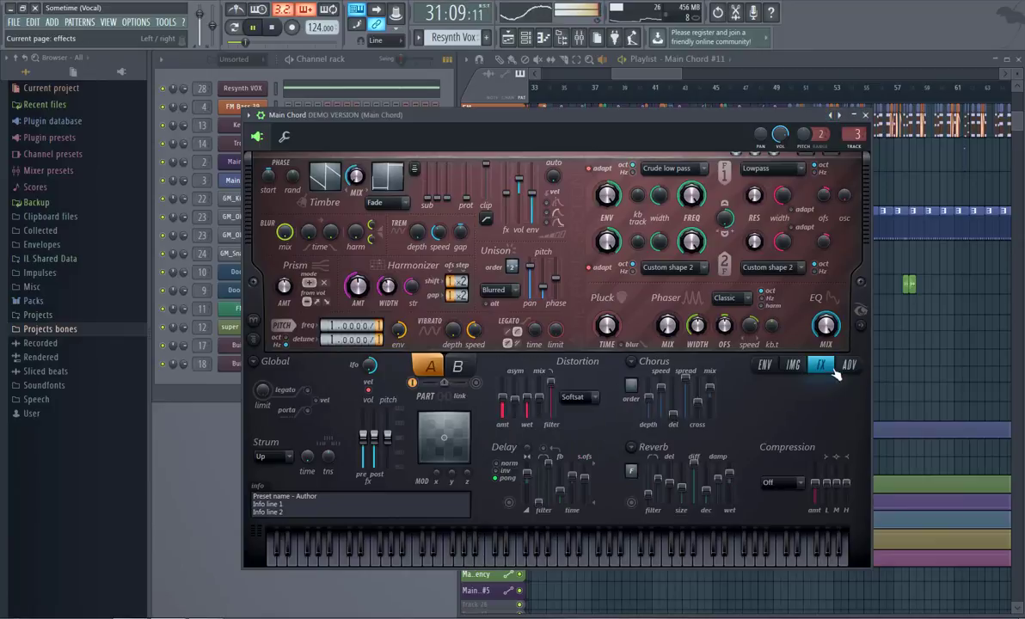
left_click(793, 364)
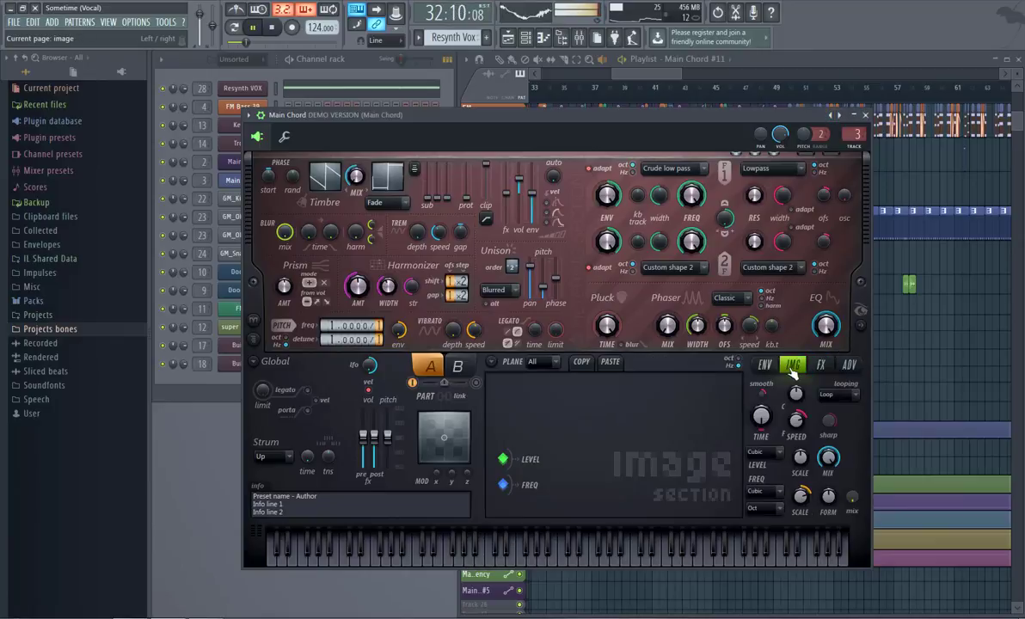
left_click(820, 365)
left_click(773, 367)
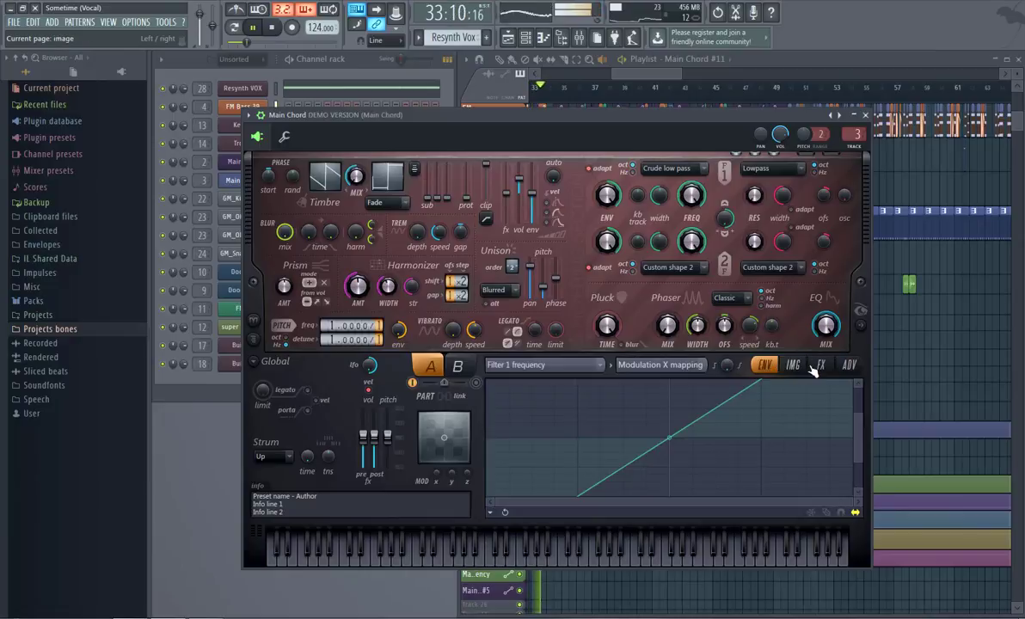
left_click(819, 366)
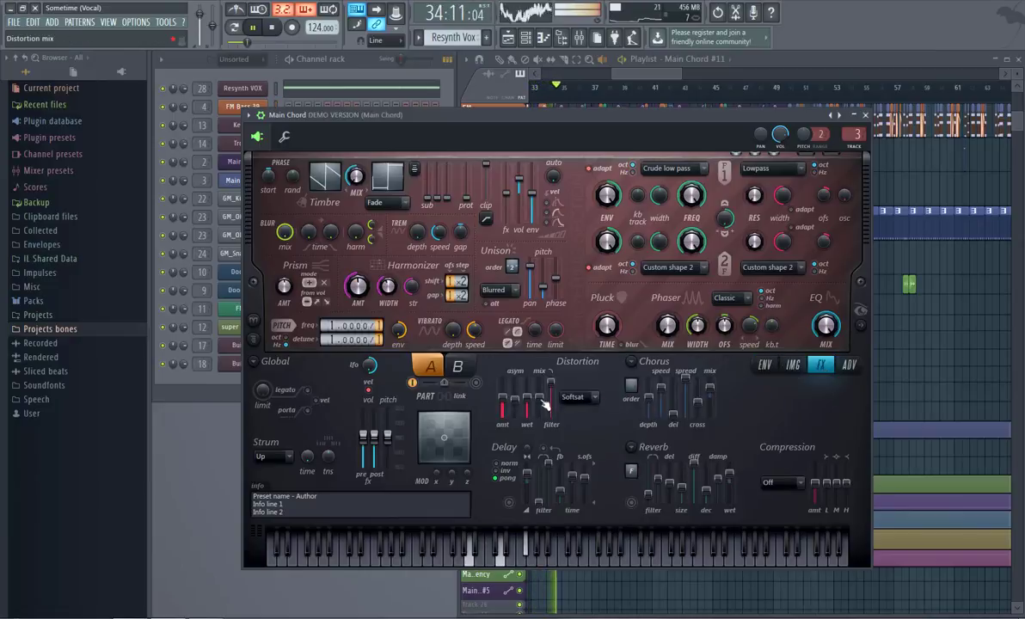
Step: Examine the Main Chord synth's distortion, chorus and phaser settings, including the available distortion and phaser types, and close the synth
left_click_drag(539, 398, 540, 400)
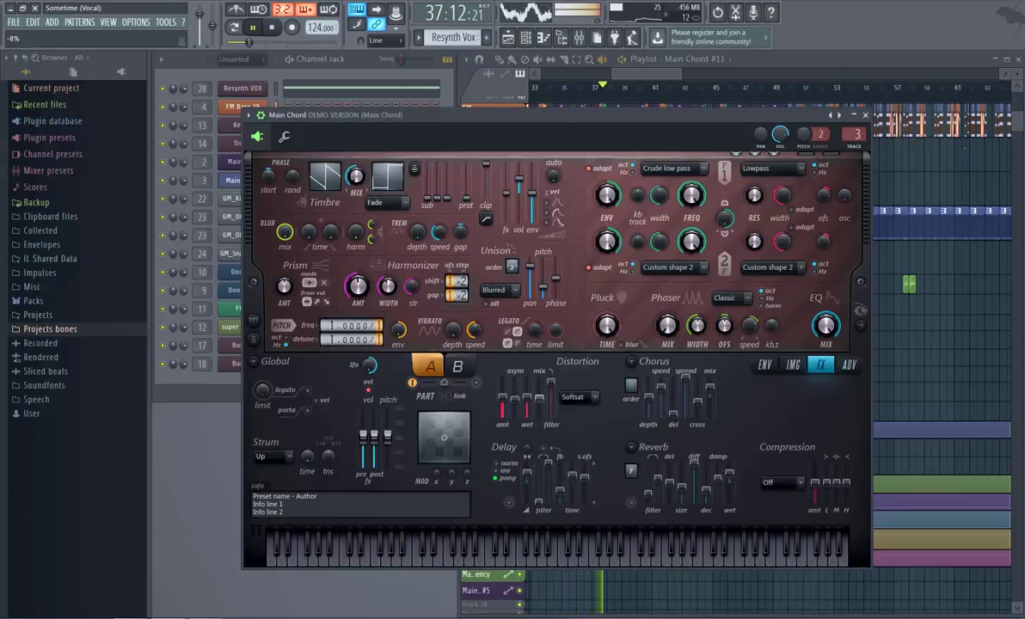
left_click(575, 396)
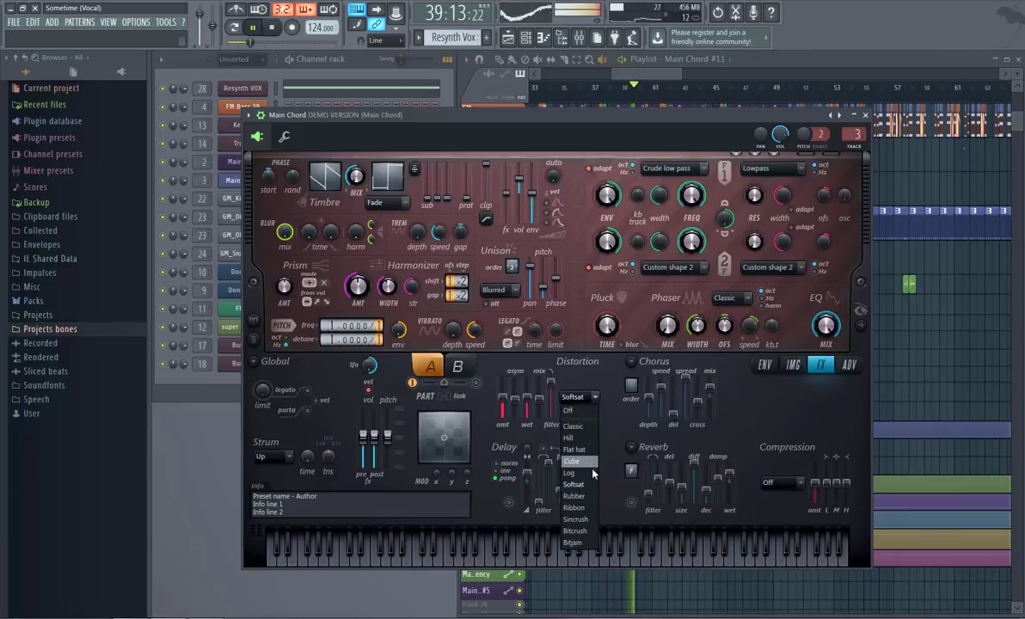
left_click(593, 396)
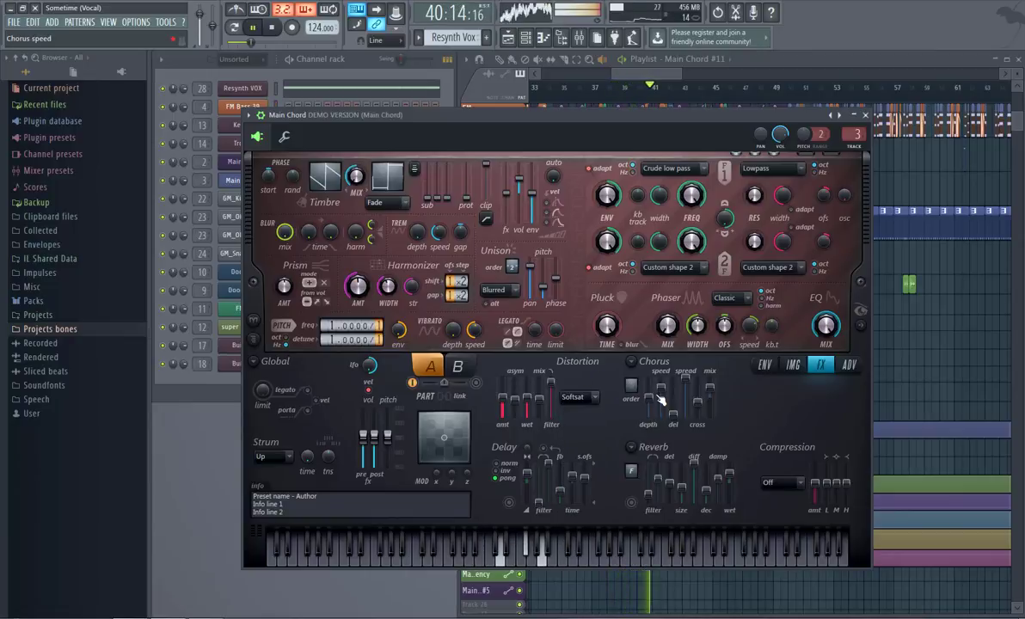
left_click_drag(663, 388, 664, 387)
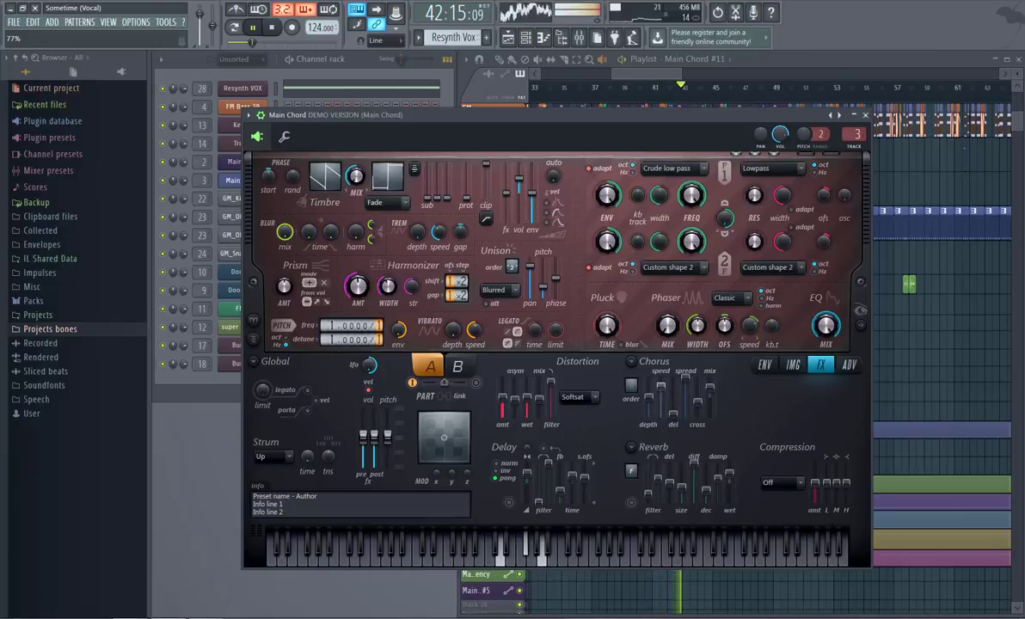
left_click(745, 298)
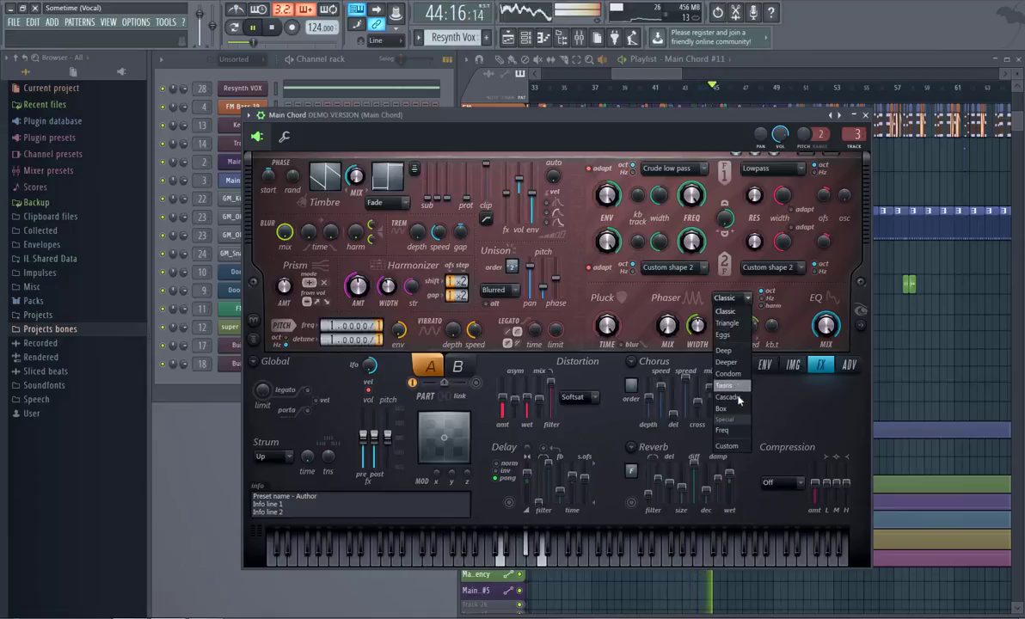
left_click(816, 402)
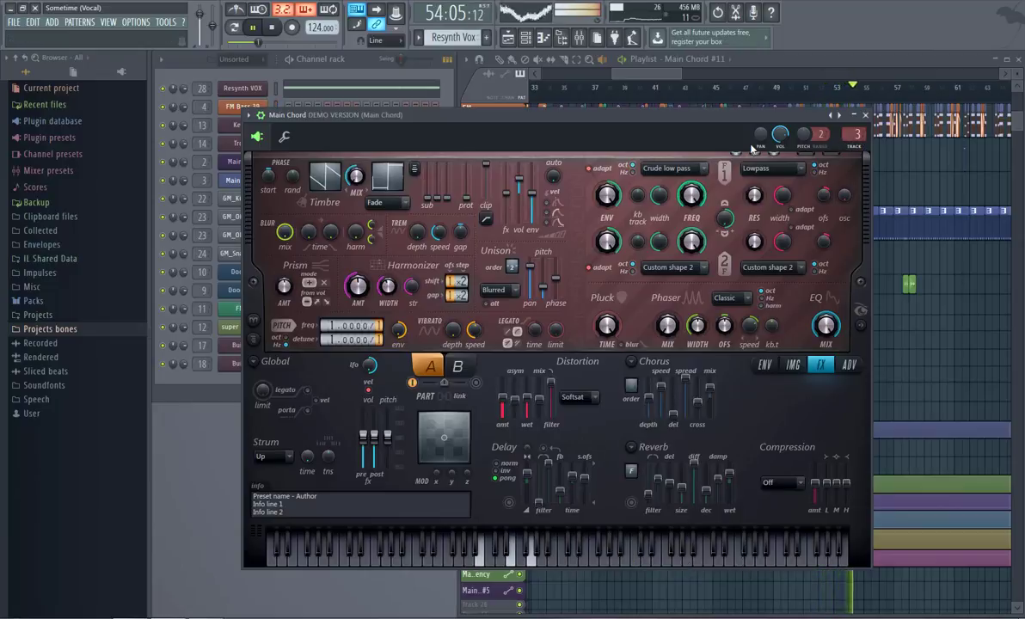
left_click(865, 116)
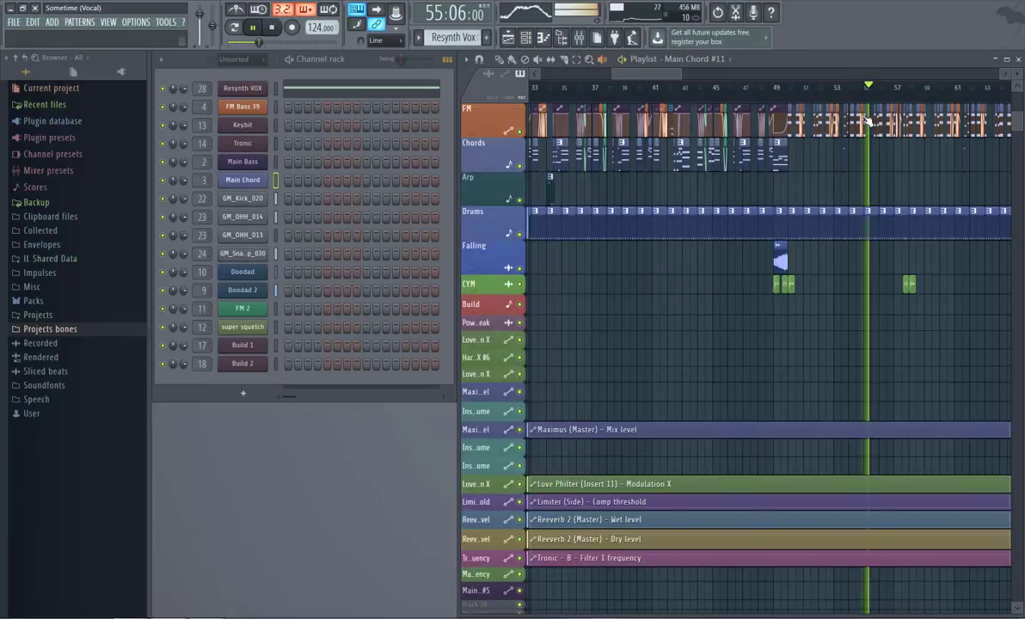
Step: Open the FM 1 X #4 automation clip's settings, switch on its LFO and close the settings
double_click(509, 124)
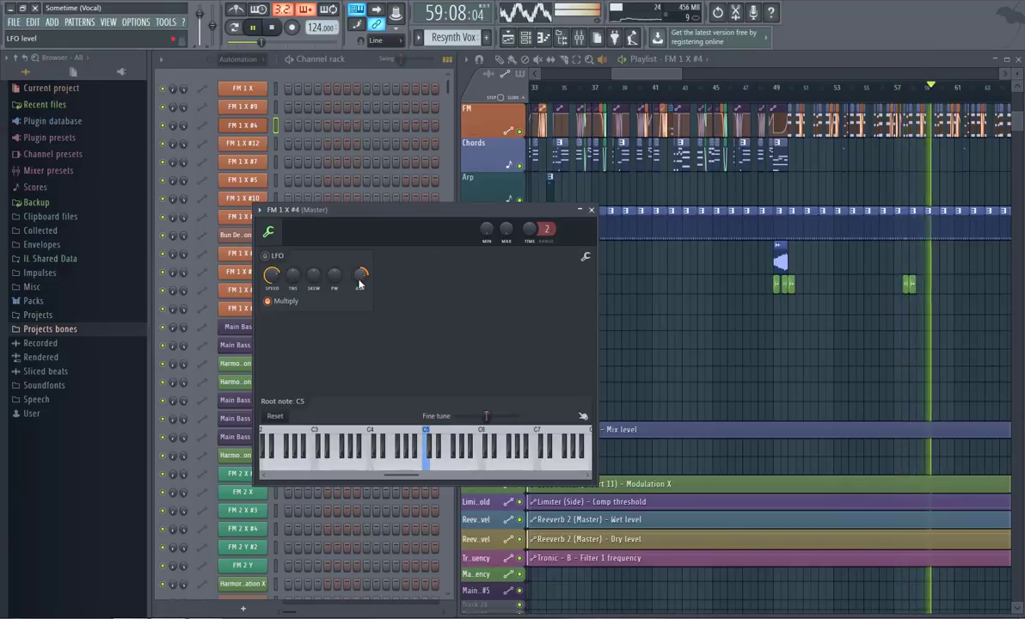
left_click_drag(359, 281, 360, 276)
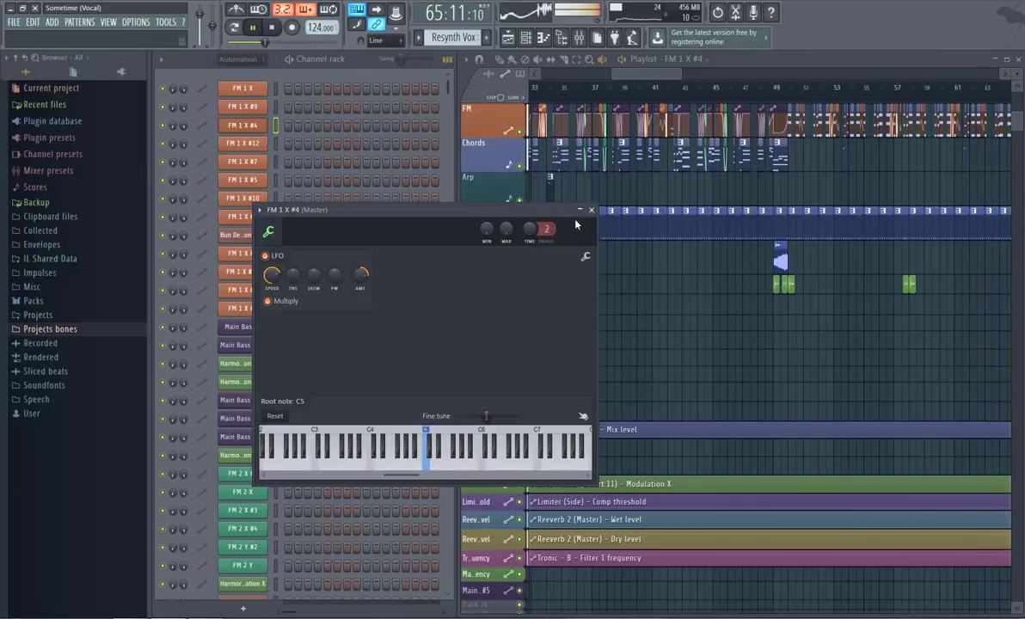
left_click(590, 210)
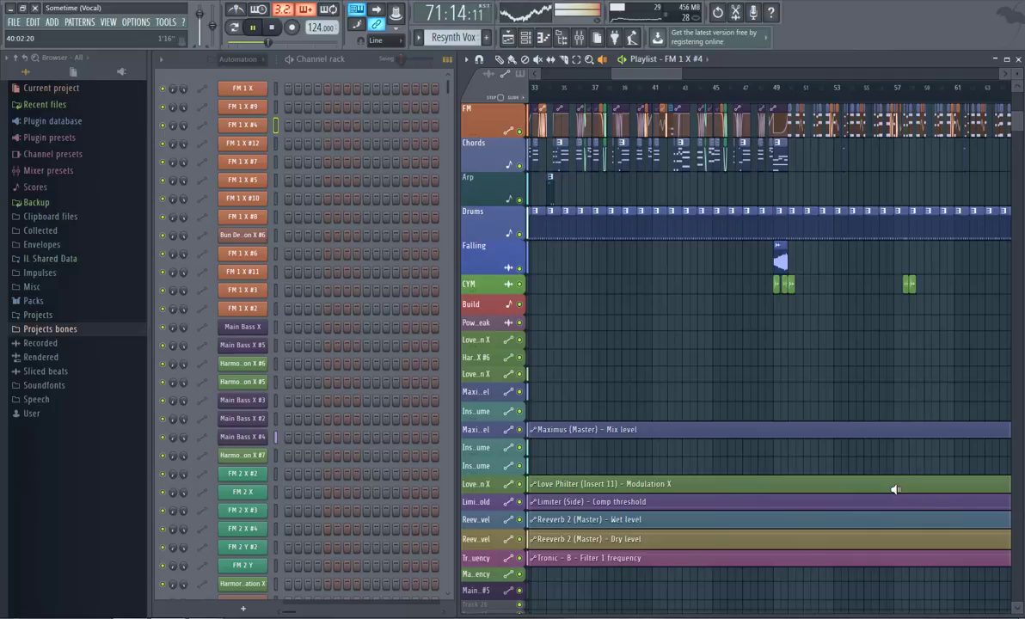
Step: View the whole arrangement and check the settings of the FM 1 X #2 automation clip
scroll(894, 486, "down", 5, "ctrl")
scroll(893, 488, "down", 4, "ctrl")
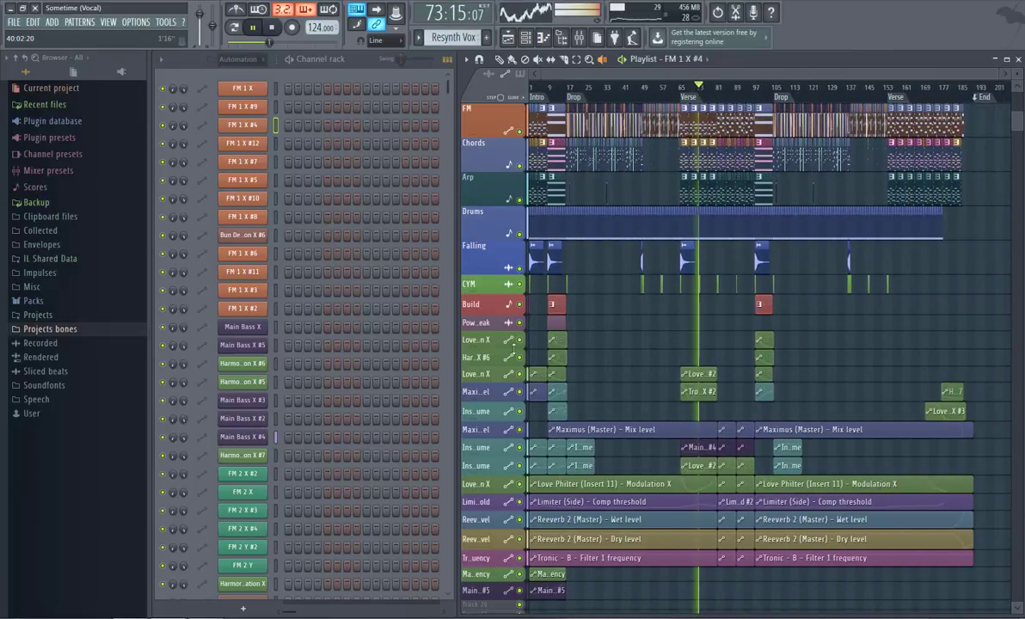
left_click(243, 308)
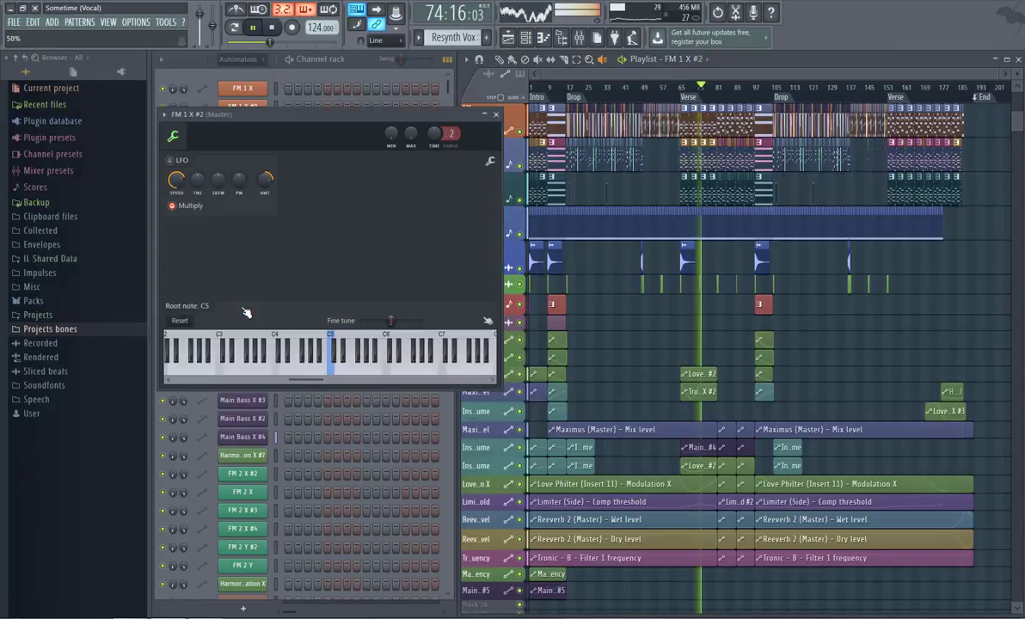
left_click(497, 116)
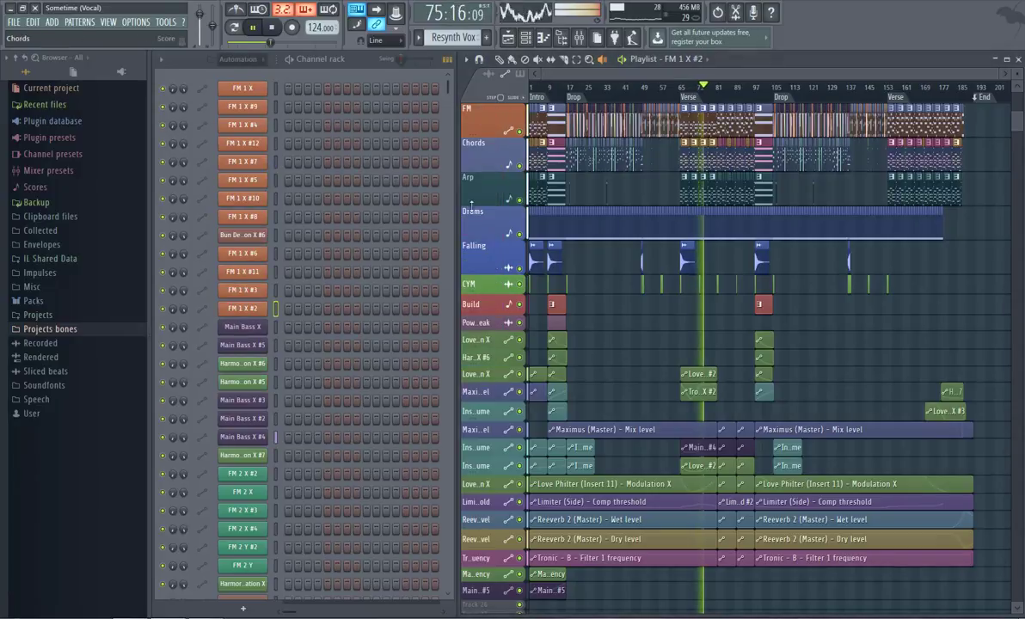
Step: In Build 1's piano roll, try a G#4 note from the start of bar 1 stretched to a length of 2:01:00, and delete it
double_click(498, 307)
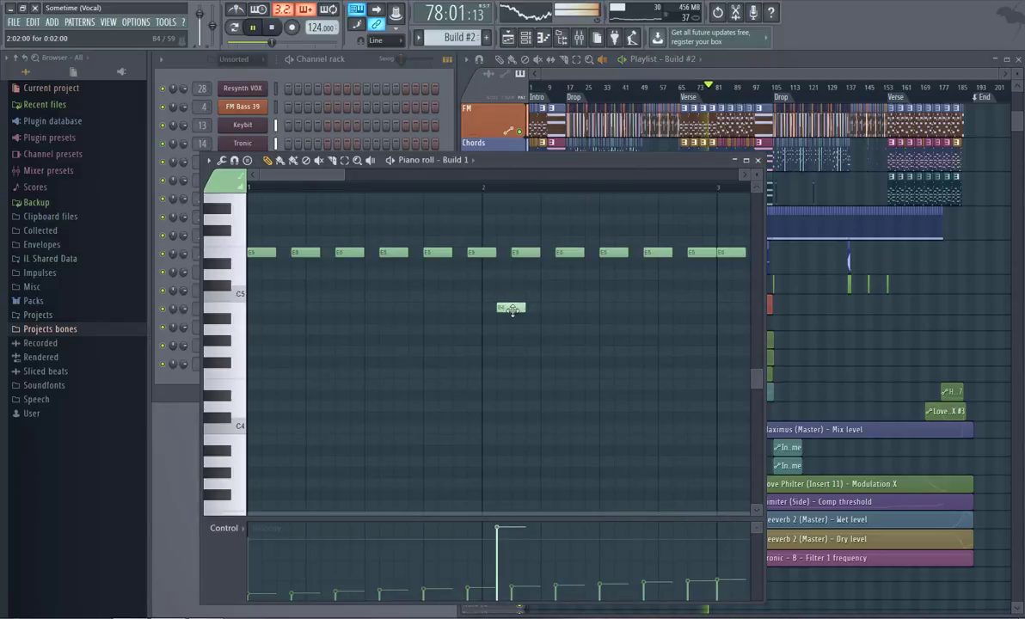
left_click_drag(513, 310, 259, 340)
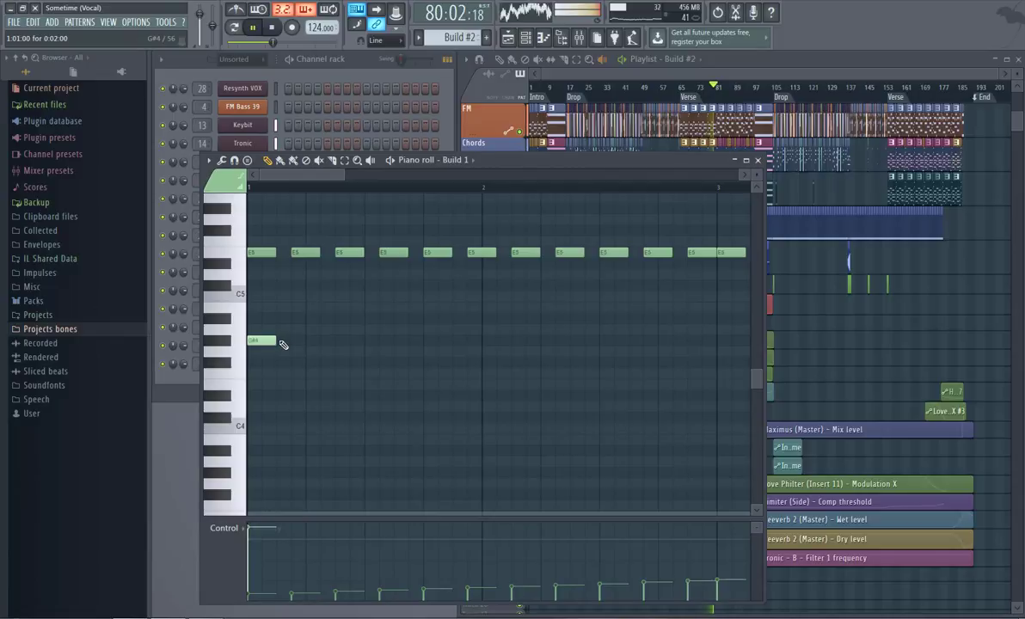
left_click_drag(308, 344, 394, 348)
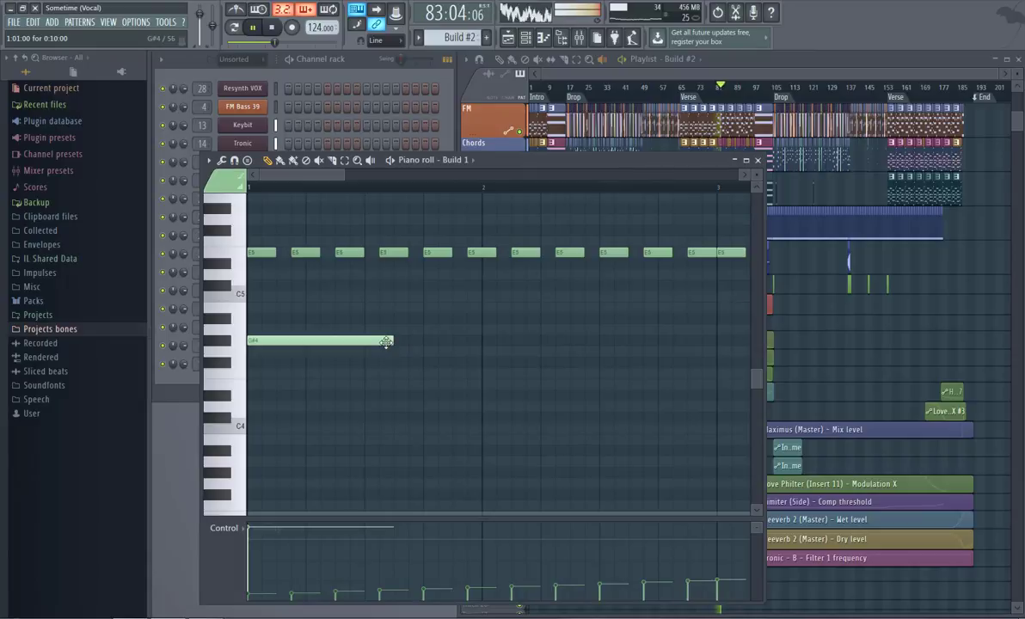
left_click_drag(354, 350, 662, 343)
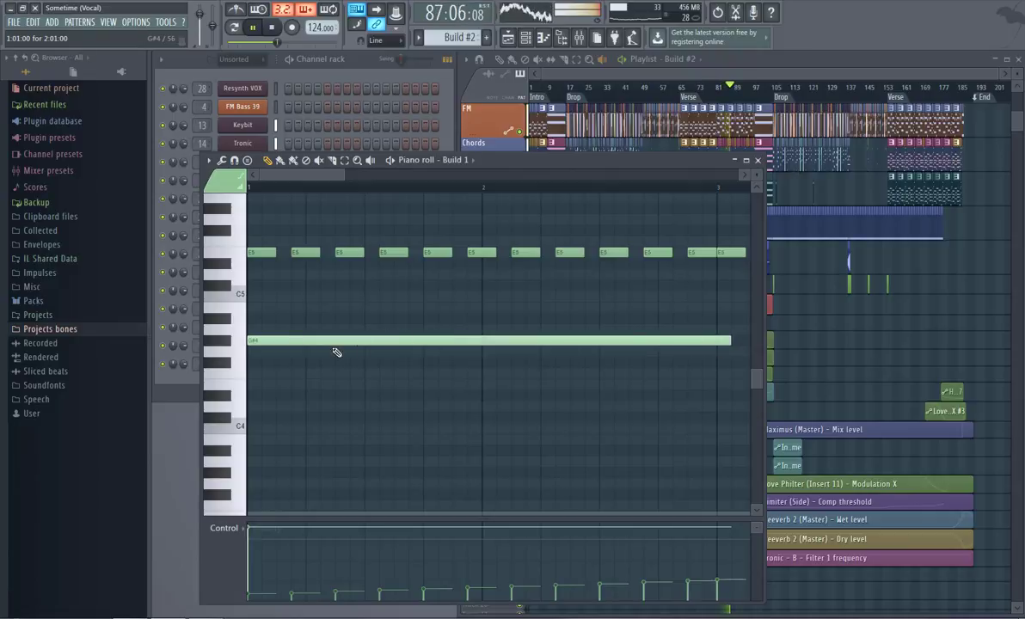
right_click(262, 340)
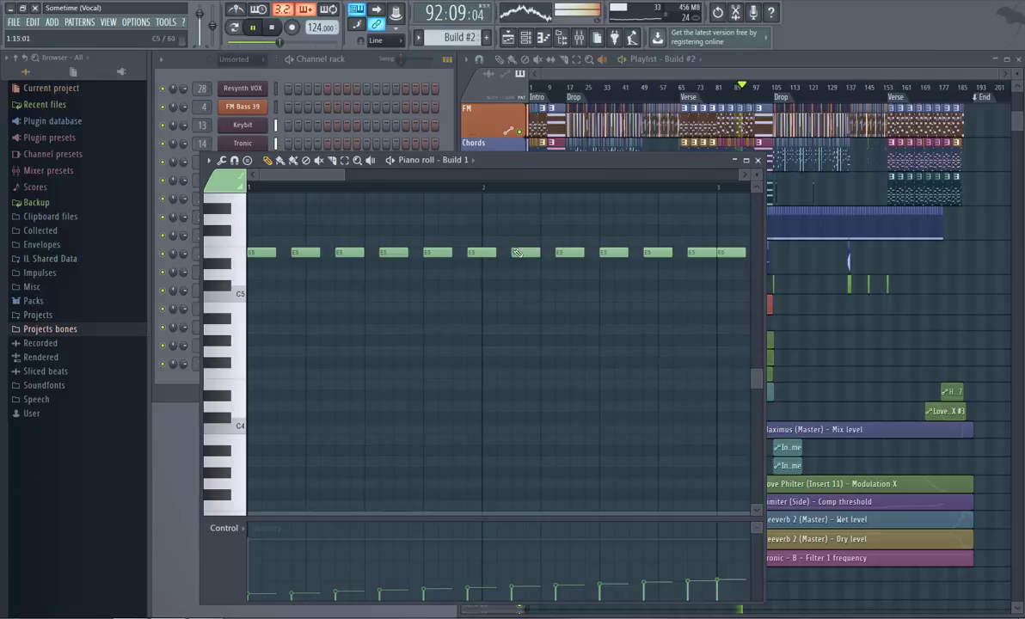
Step: Try long C5 and A4 notes of length 2:01:00 below Build 1's E5 notes, delete each one and close the piano roll
mouse_move(257, 302)
left_mouse_down()
mouse_move(423, 293)
mouse_move(279, 302)
mouse_move(273, 380)
mouse_move(257, 380)
mouse_move(276, 304)
mouse_move(264, 286)
left_mouse_up()
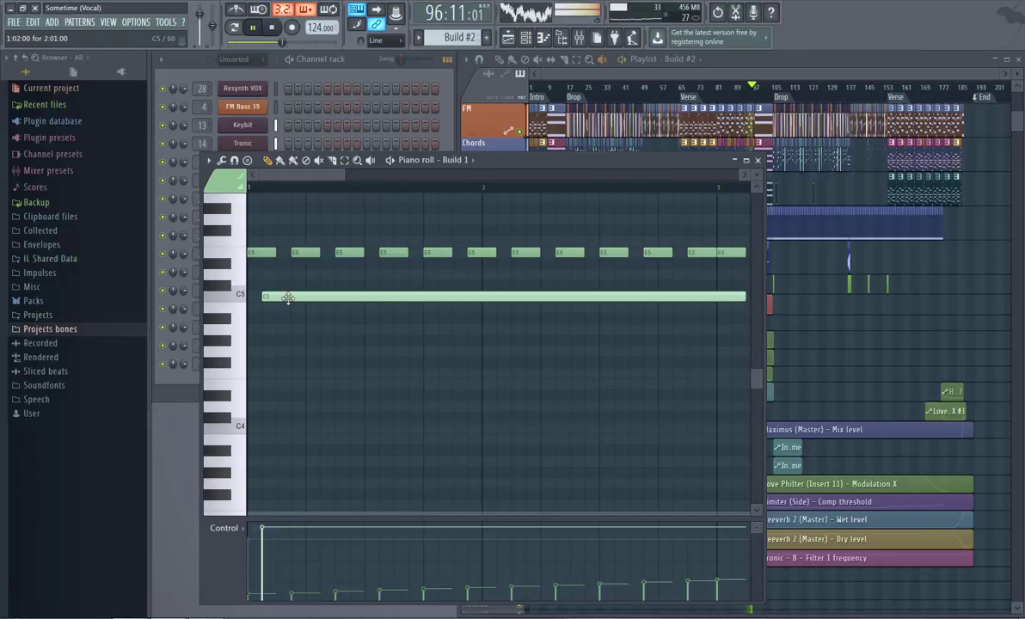
right_click(288, 298)
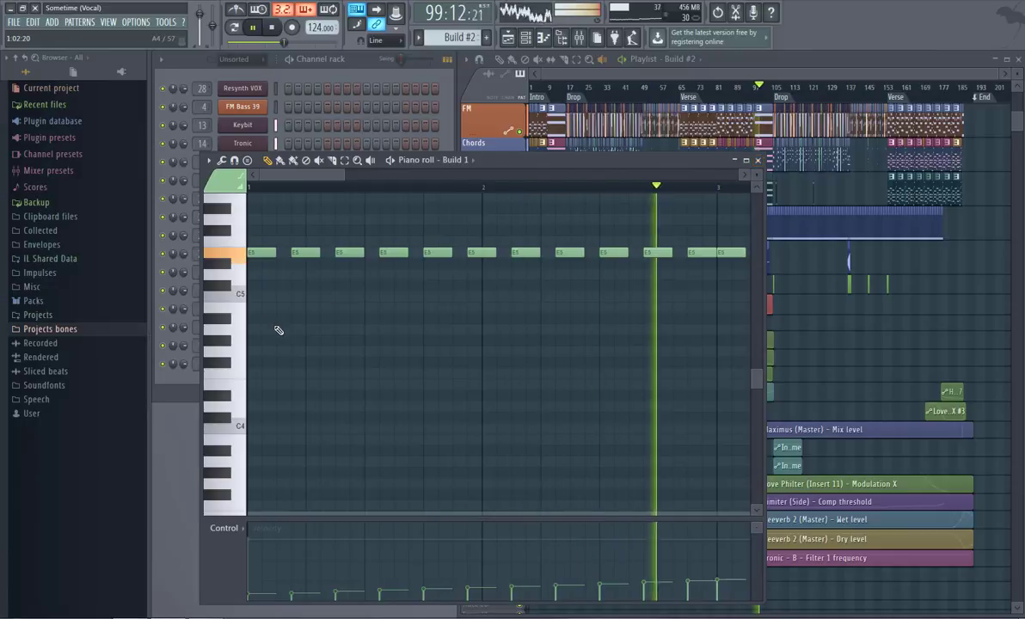
left_click_drag(277, 330, 252, 327)
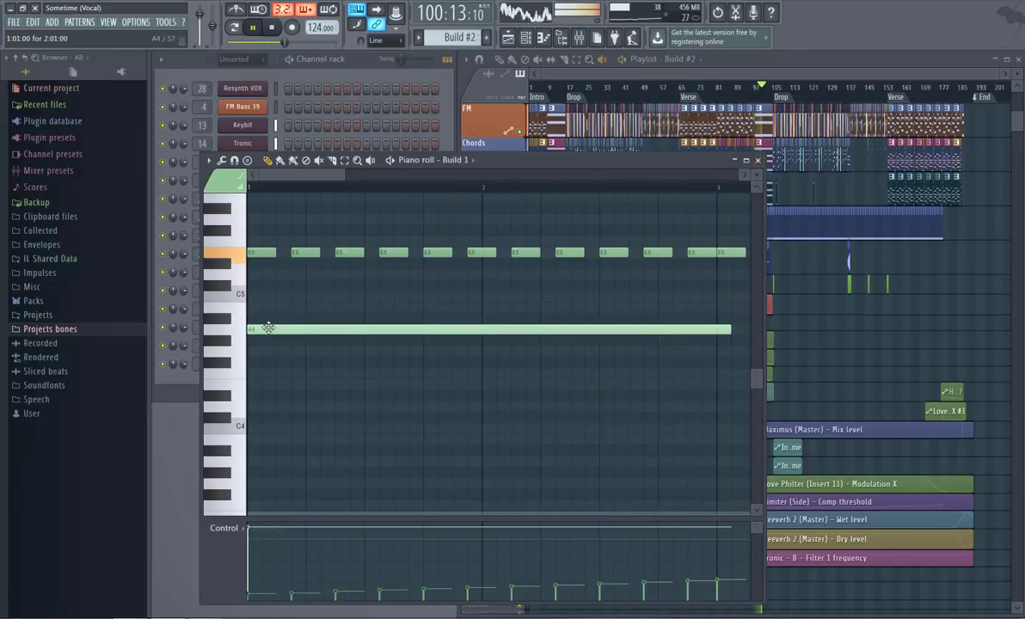
right_click(266, 333)
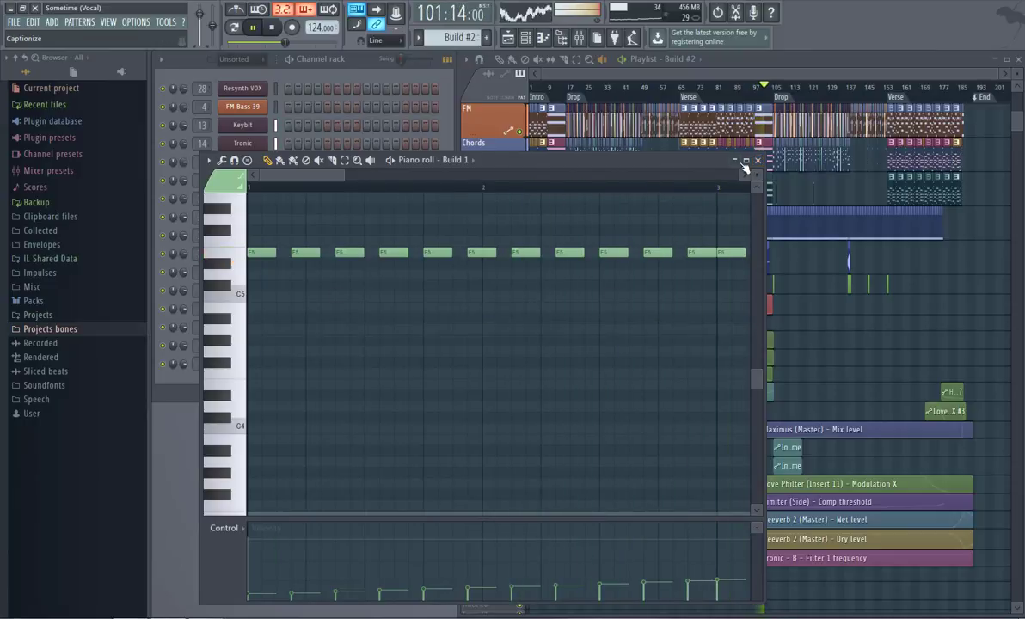
left_click(760, 161)
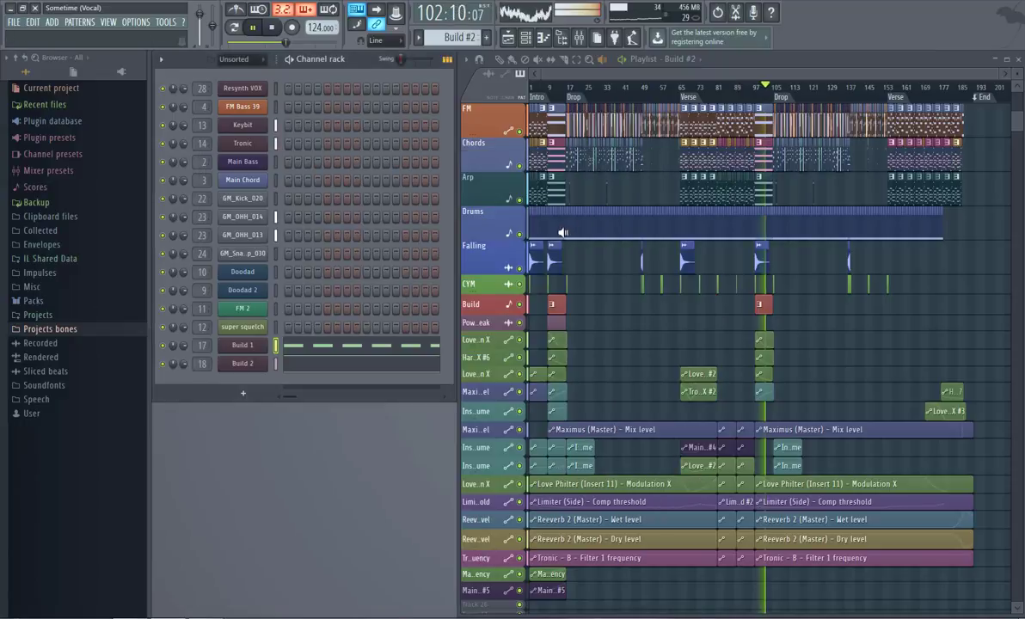
Step: In the Drums pattern's kick piano roll, add a D#4 note at the start of bar 1 and shorten it to end at bar 2
double_click(504, 225)
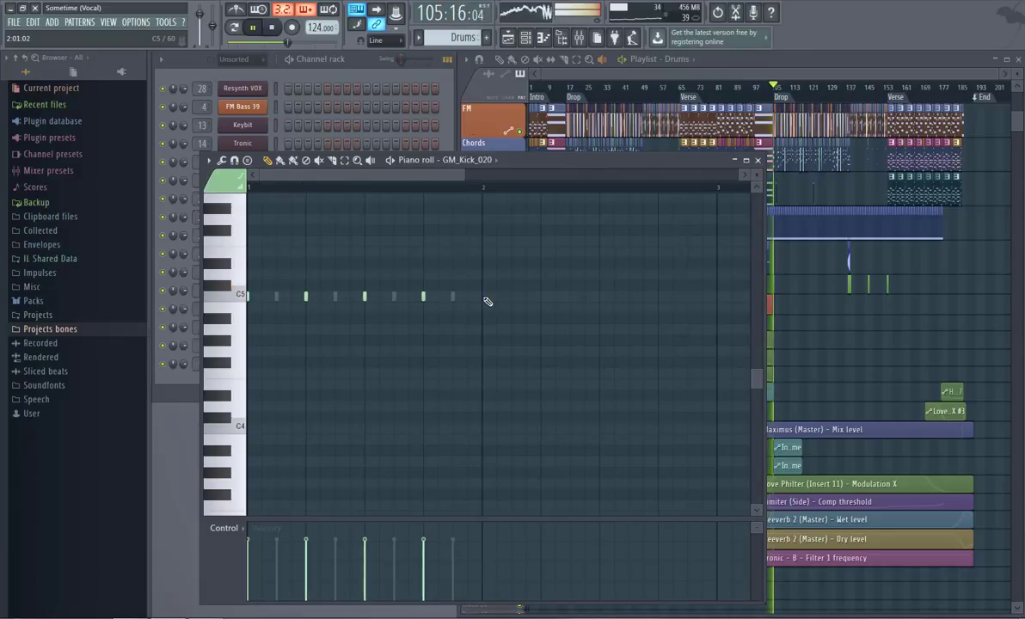
left_click(251, 394)
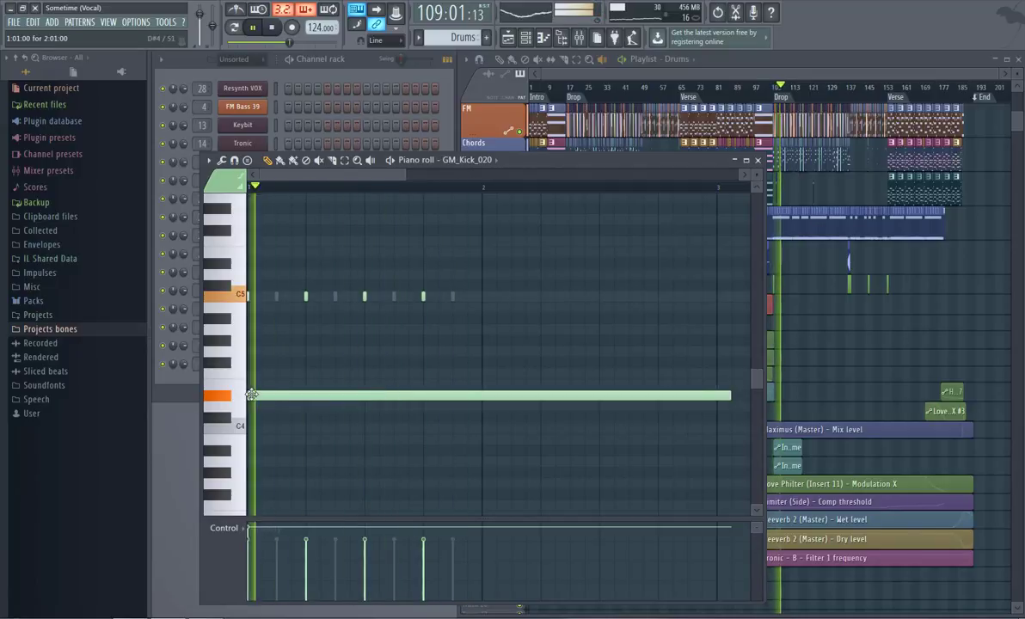
left_click_drag(728, 395, 468, 412)
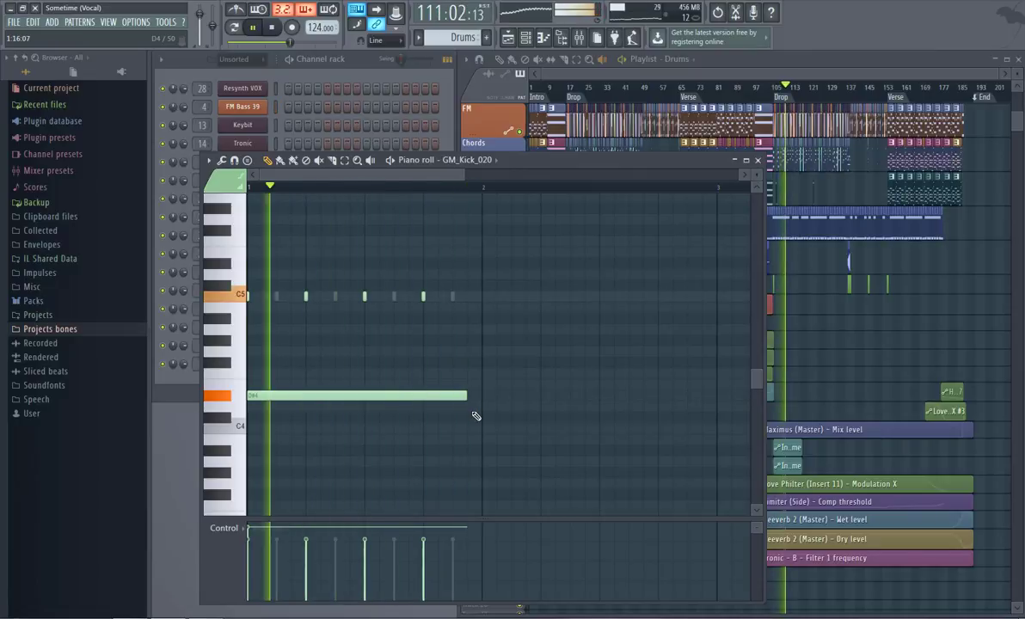
mouse_move(469, 395)
left_mouse_down()
mouse_move(354, 395)
mouse_move(481, 395)
left_mouse_up()
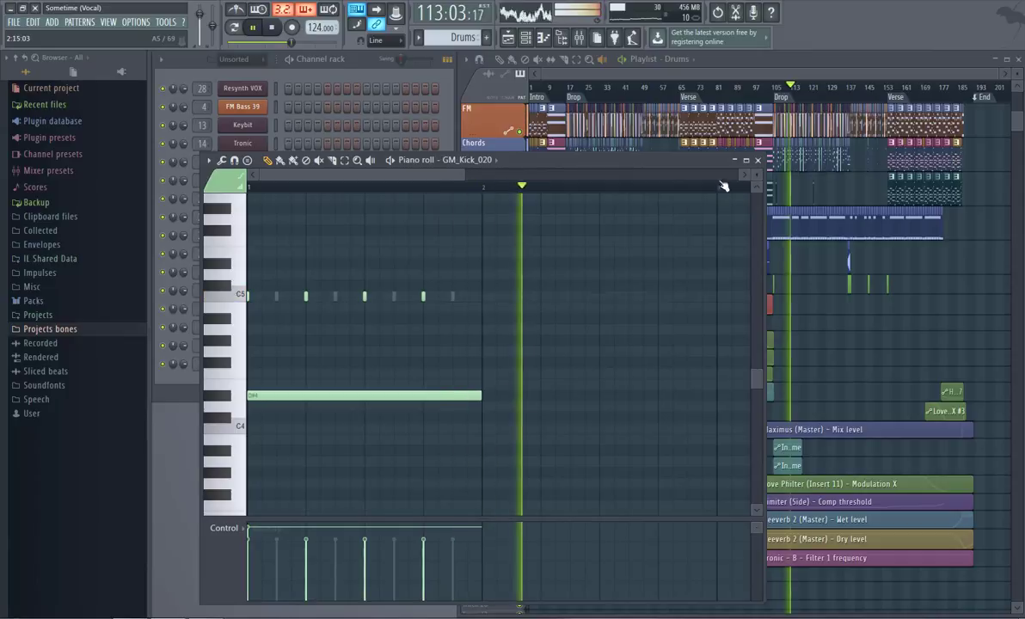
Step: Add a second one-bar note at G#4 in bar 1 and raise the D#4 note to F4
left_click(260, 363)
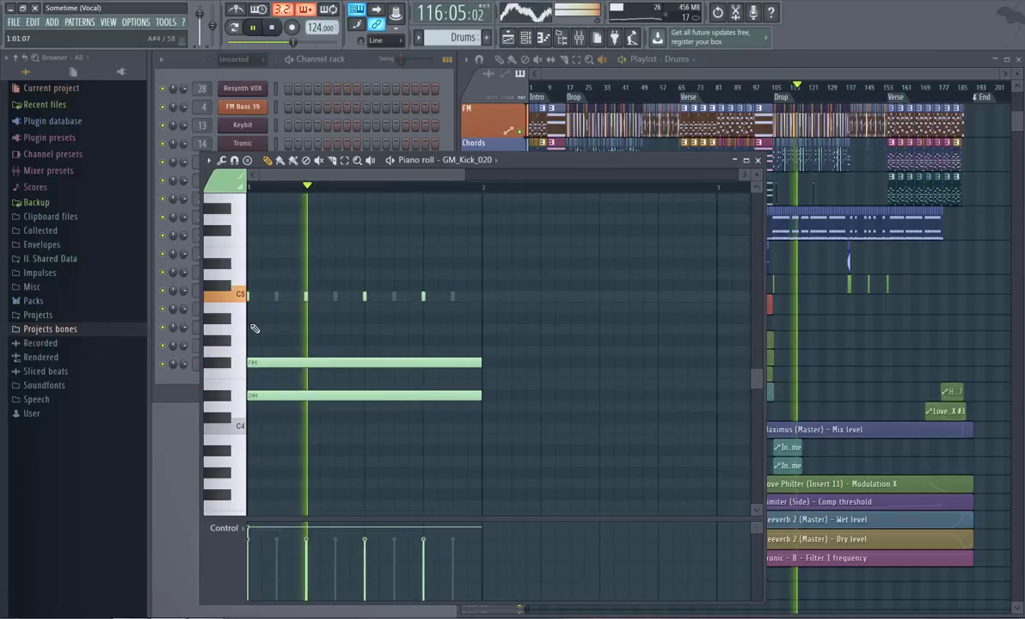
left_click_drag(280, 361, 280, 342)
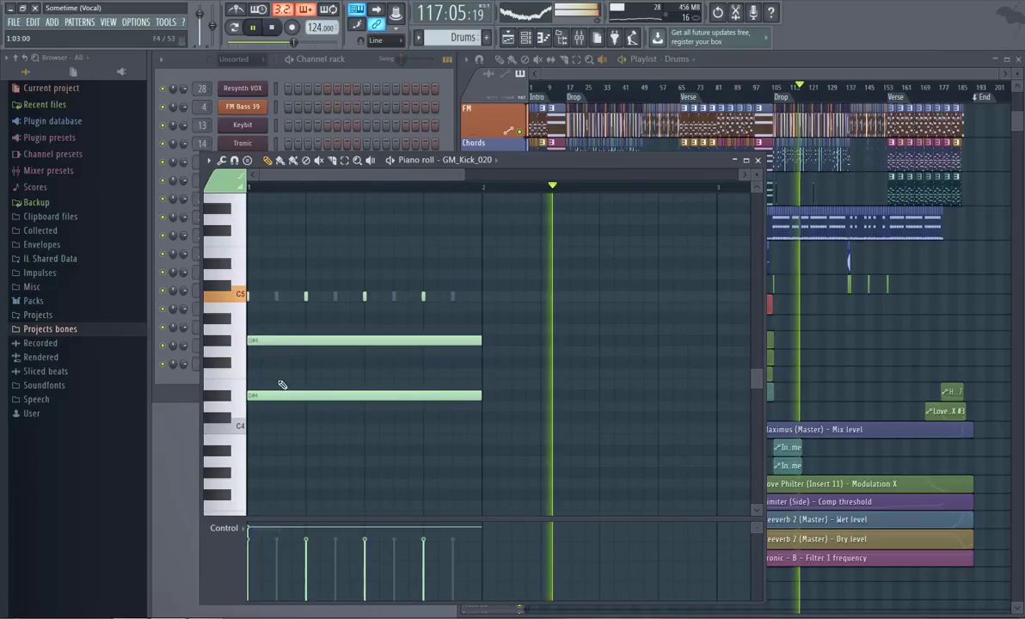
left_click_drag(297, 394, 296, 373)
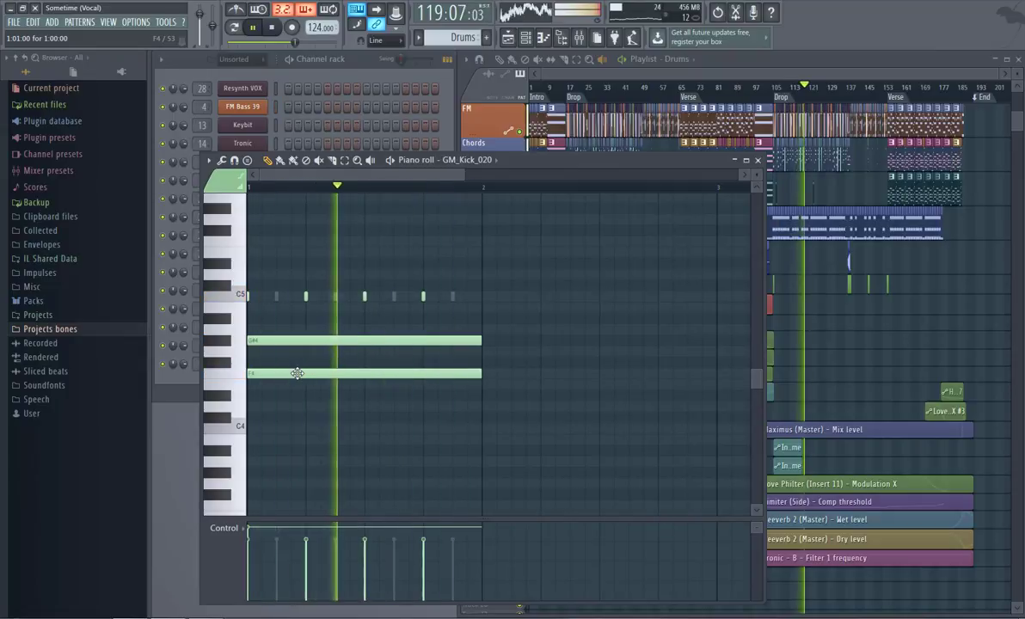
Step: Try a one-bar A#4 note at the start of bar 1 above the G#4 note, delete it and close the piano roll
left_click(283, 318)
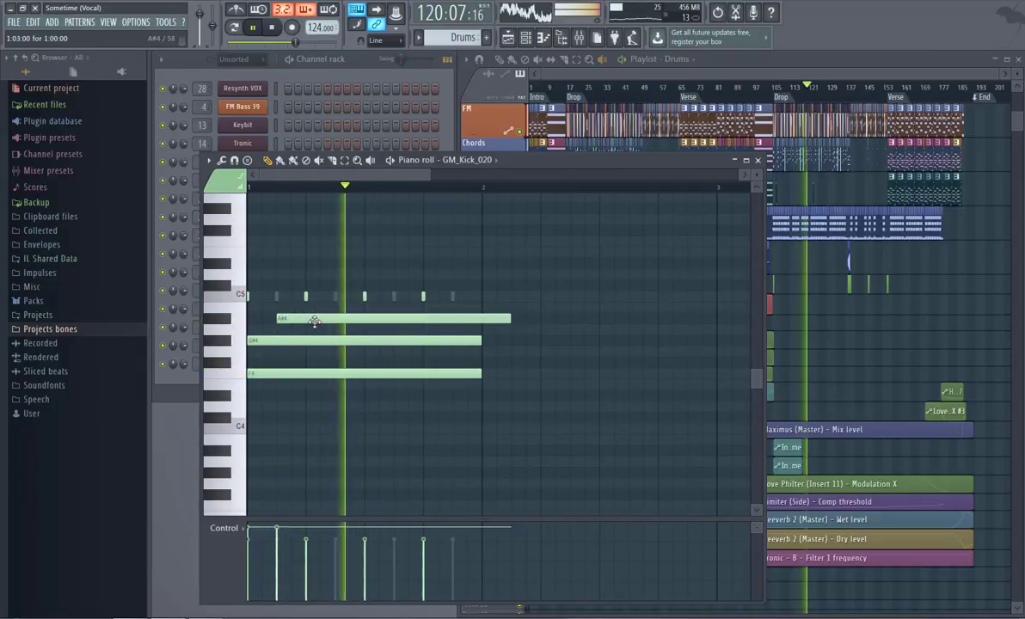
left_click_drag(313, 320, 278, 320)
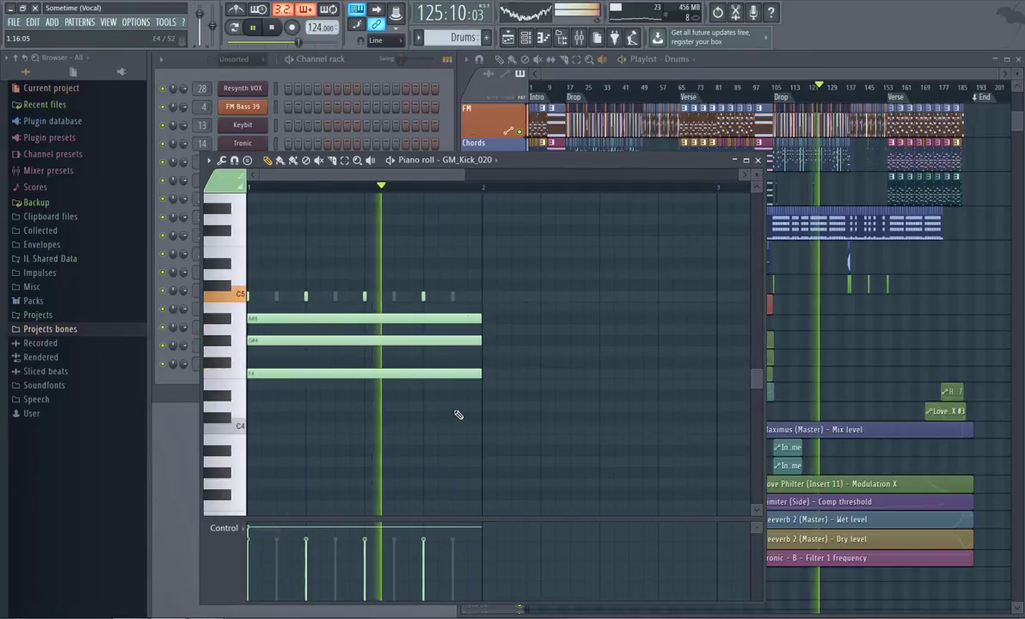
right_click(430, 321)
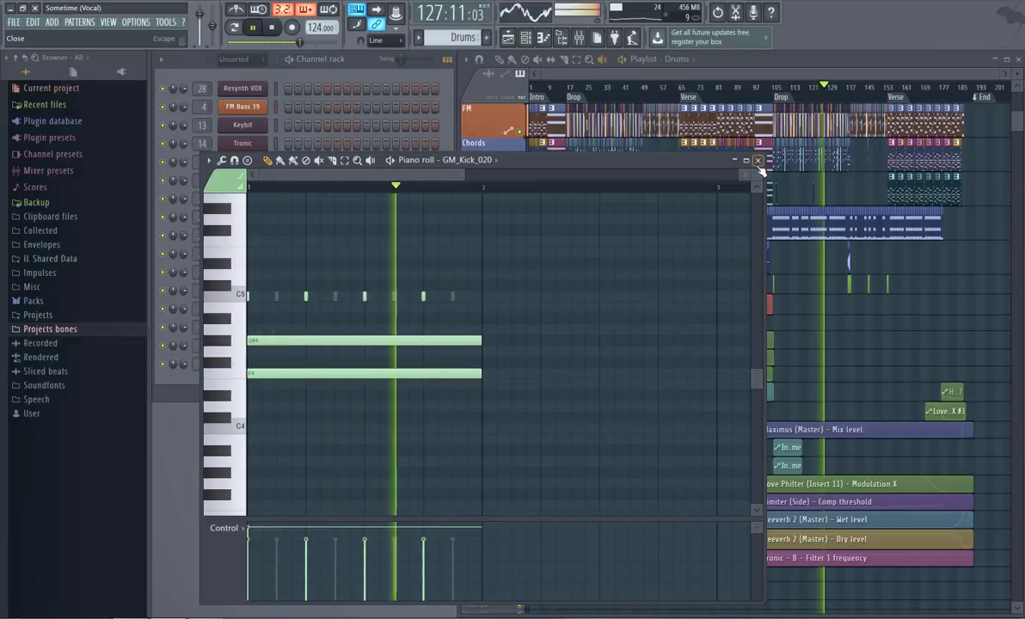
left_click(757, 161)
Step: Open the Falling audio channel's settings to examine its sample and pitch controls, and close them
double_click(477, 263)
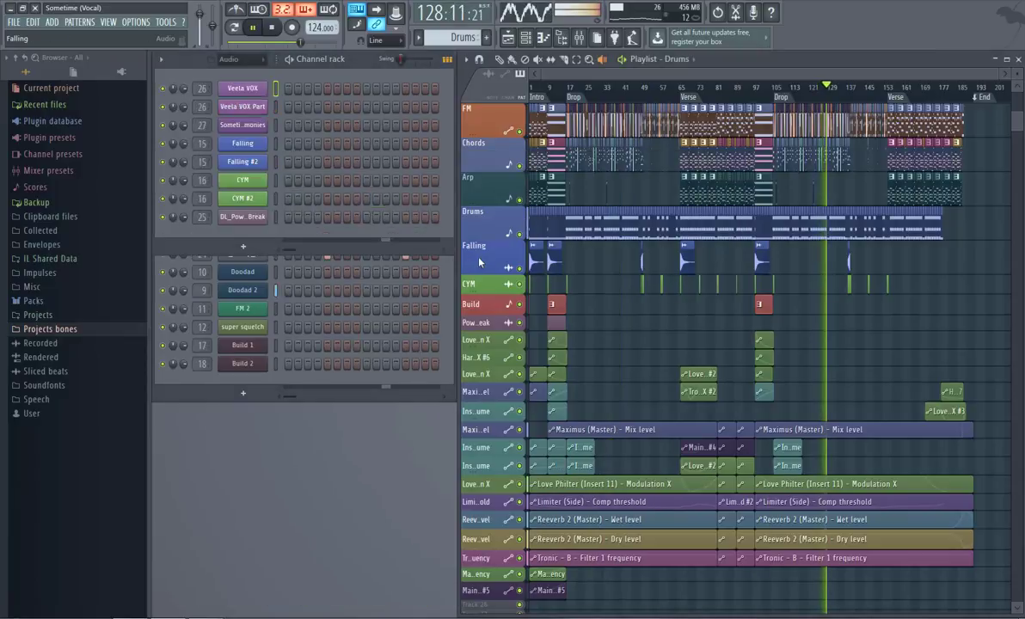
left_click_drag(443, 335, 279, 326)
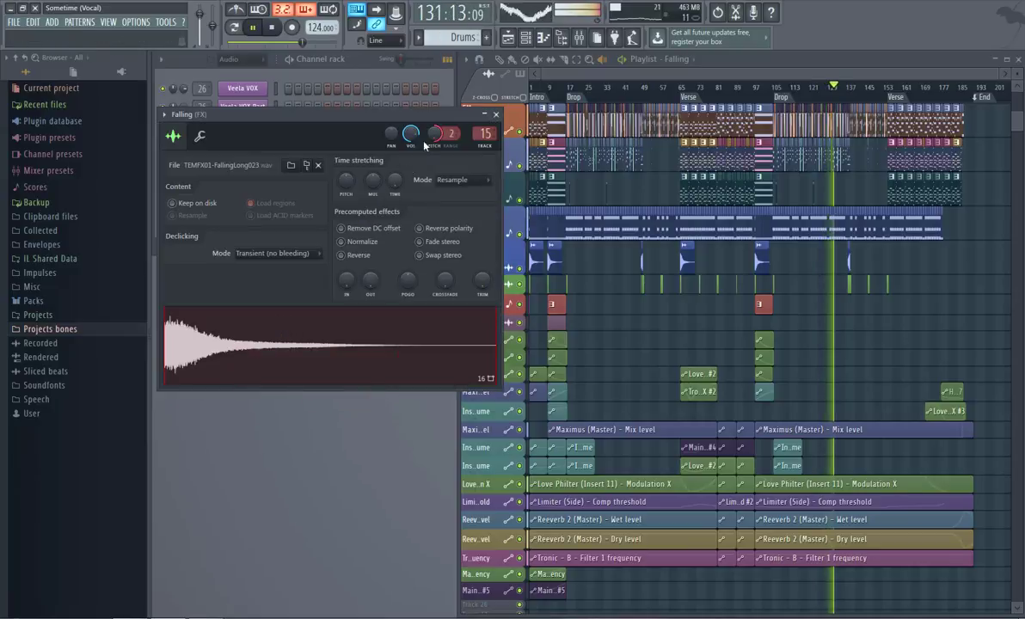
left_click(495, 114)
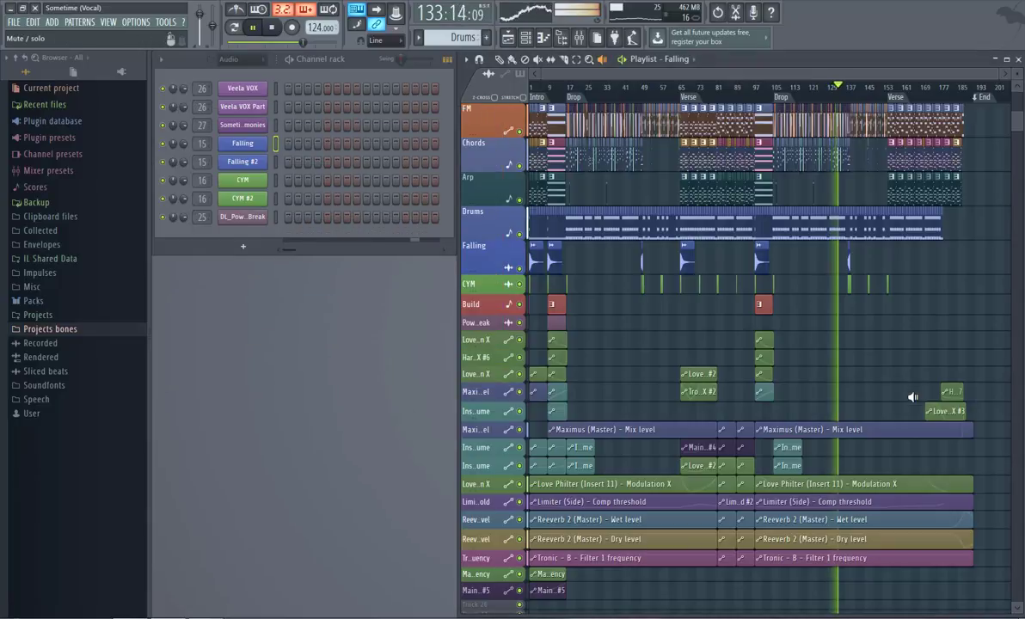
Step: Try triggering steps 4, 9 and 14 in the Falling channel's step sequence and clear all three
scroll(915, 410, "down", 6)
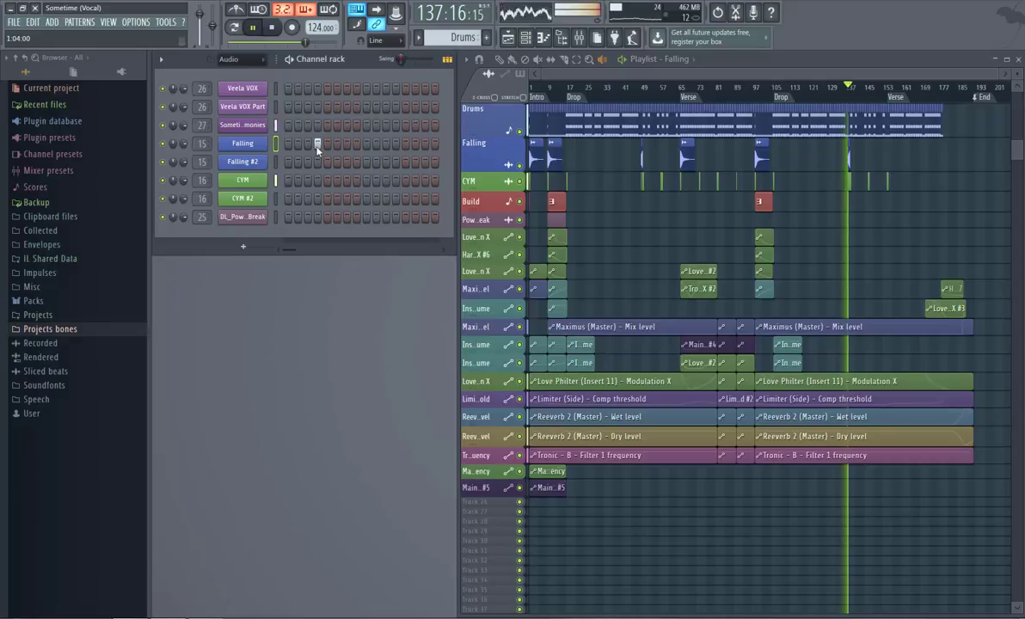
left_click(367, 143)
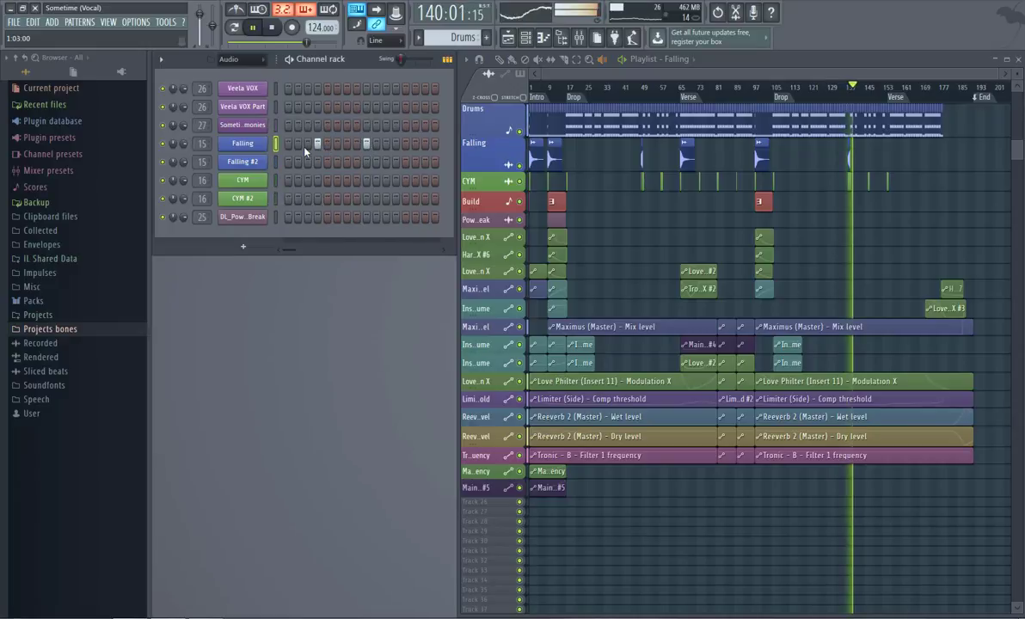
left_click(415, 143)
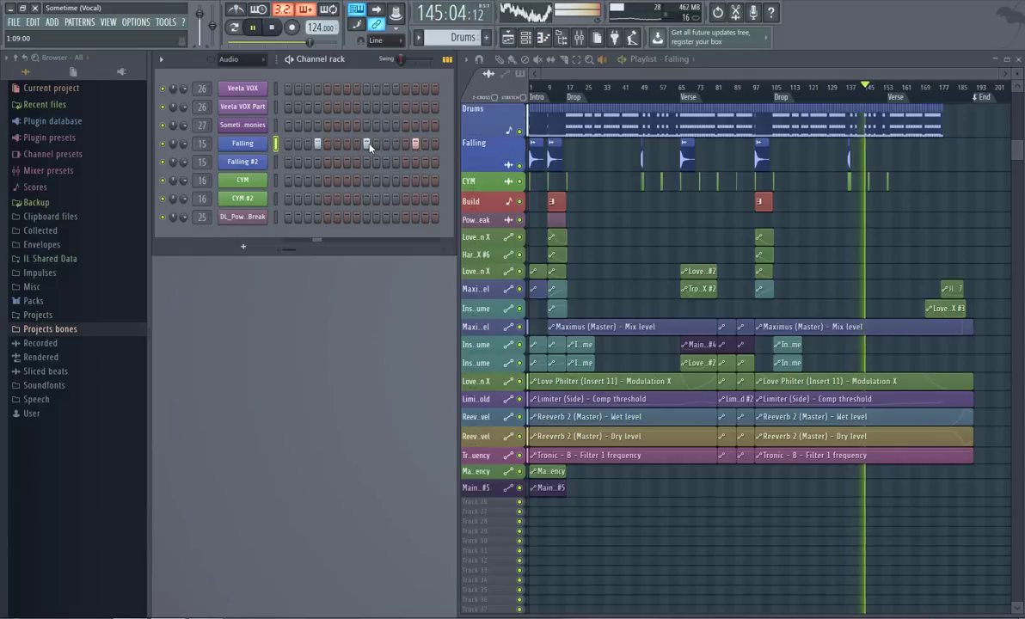
right_click(317, 144)
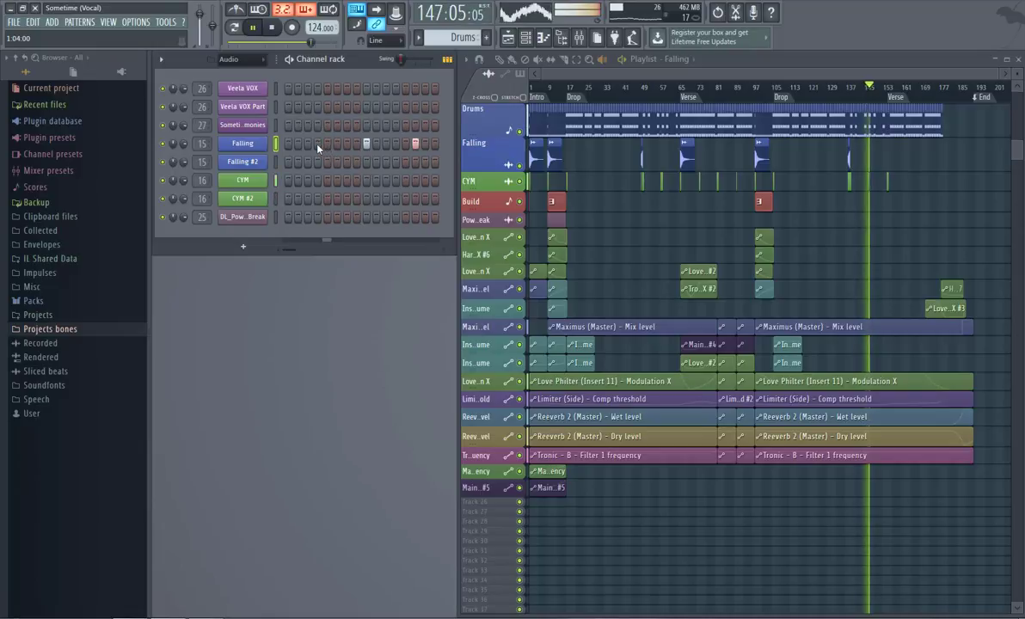
right_click(366, 144)
right_click(416, 145)
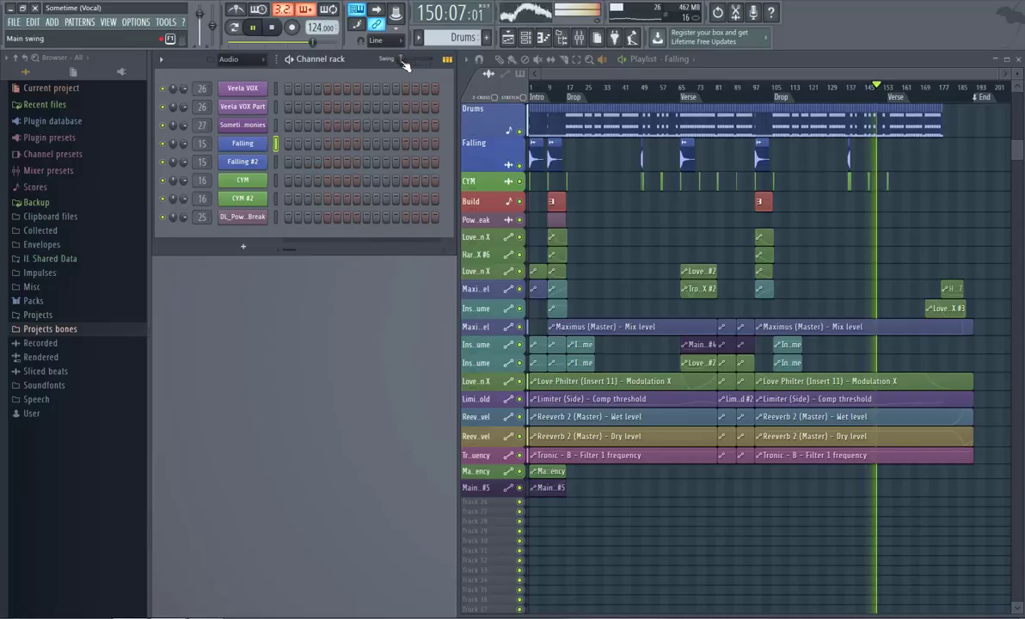
Step: Raise the channel rack's main swing to 56% and bring it back down to 6%
left_click_drag(400, 59, 404, 48)
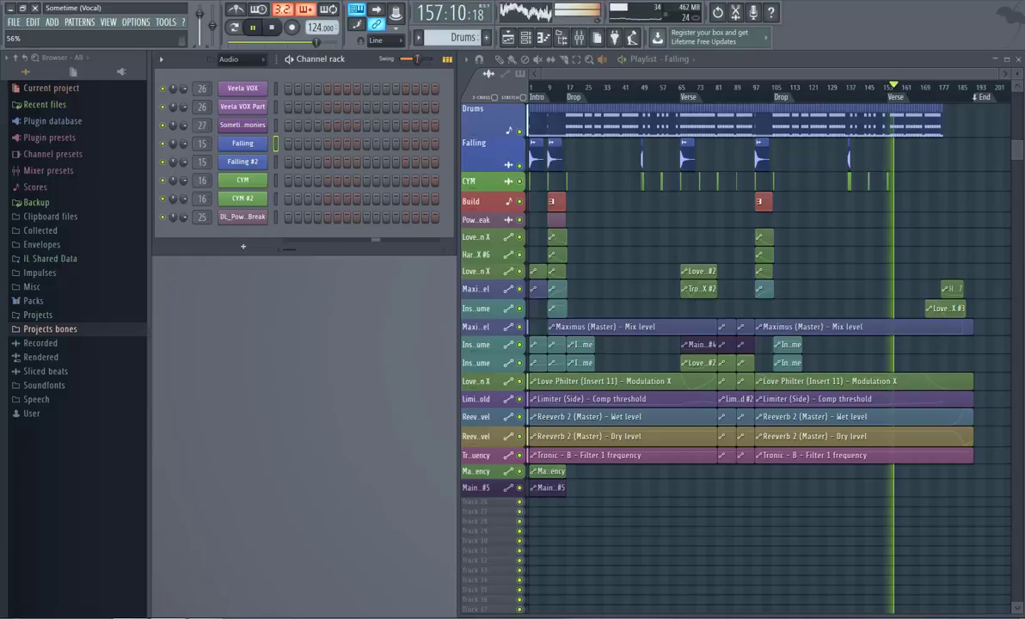
left_click_drag(417, 59, 432, 60)
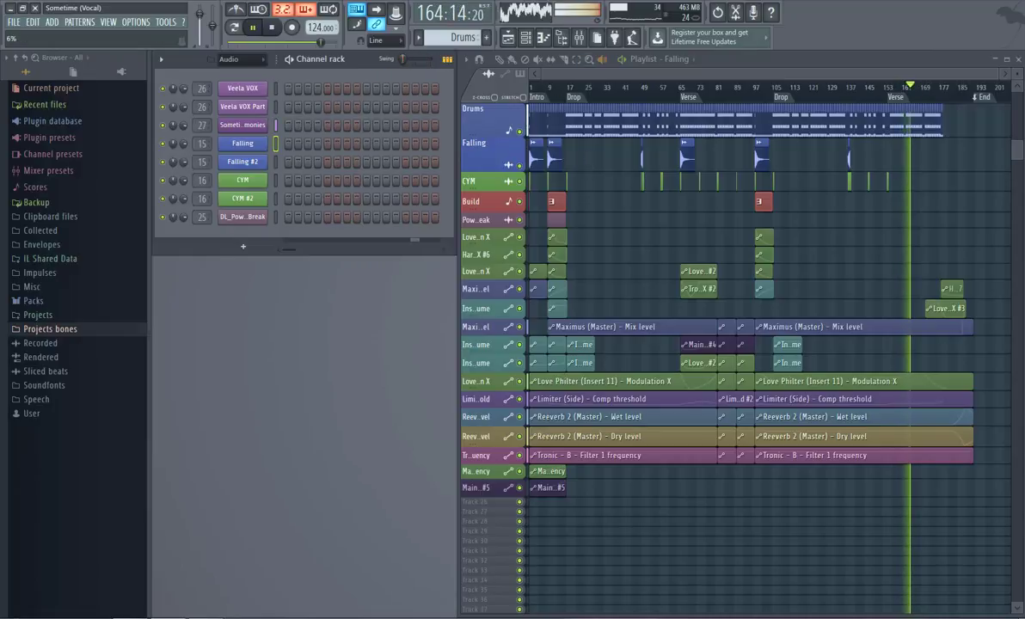
scroll(497, 337, "up", 5)
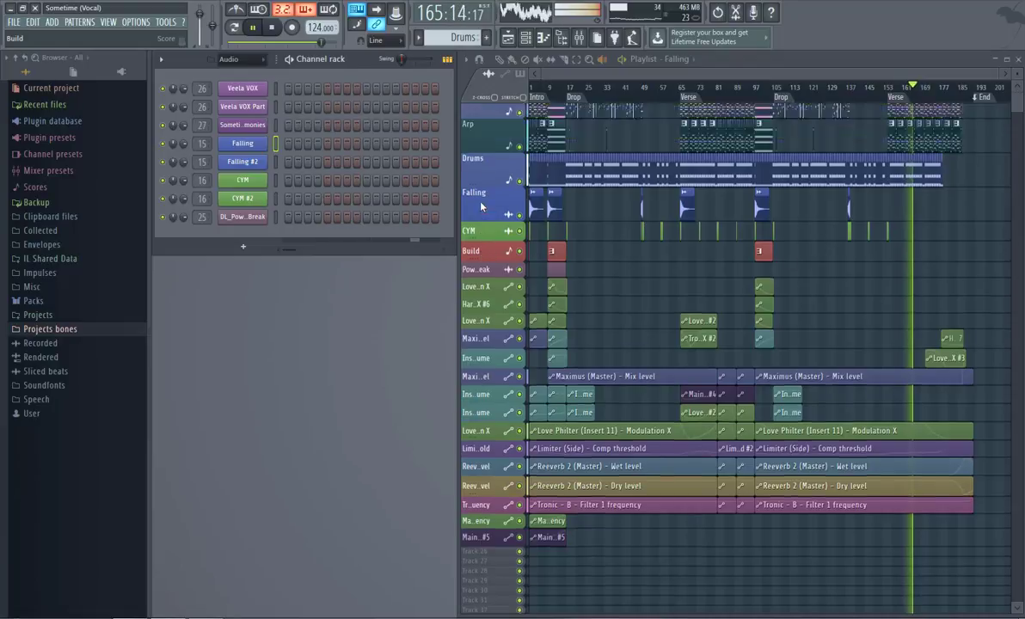
right_click(497, 336)
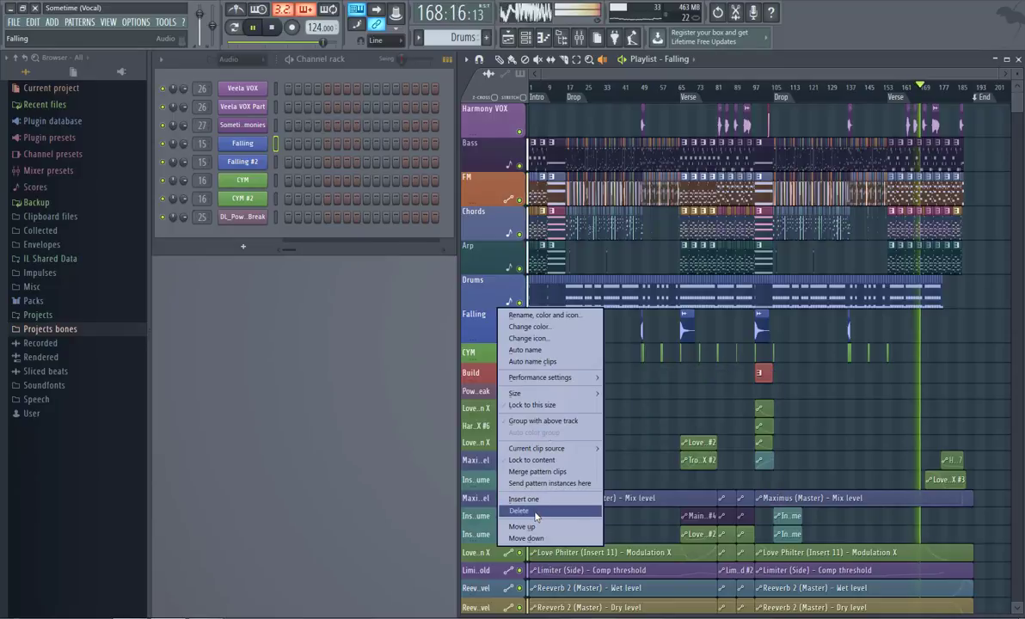
left_click(492, 294)
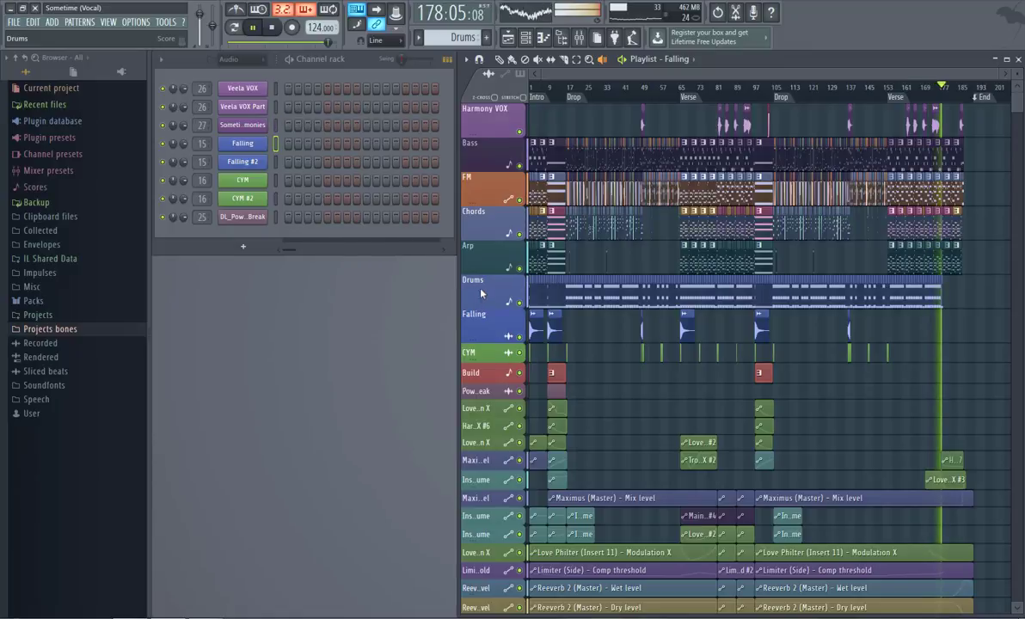
left_click(275, 144)
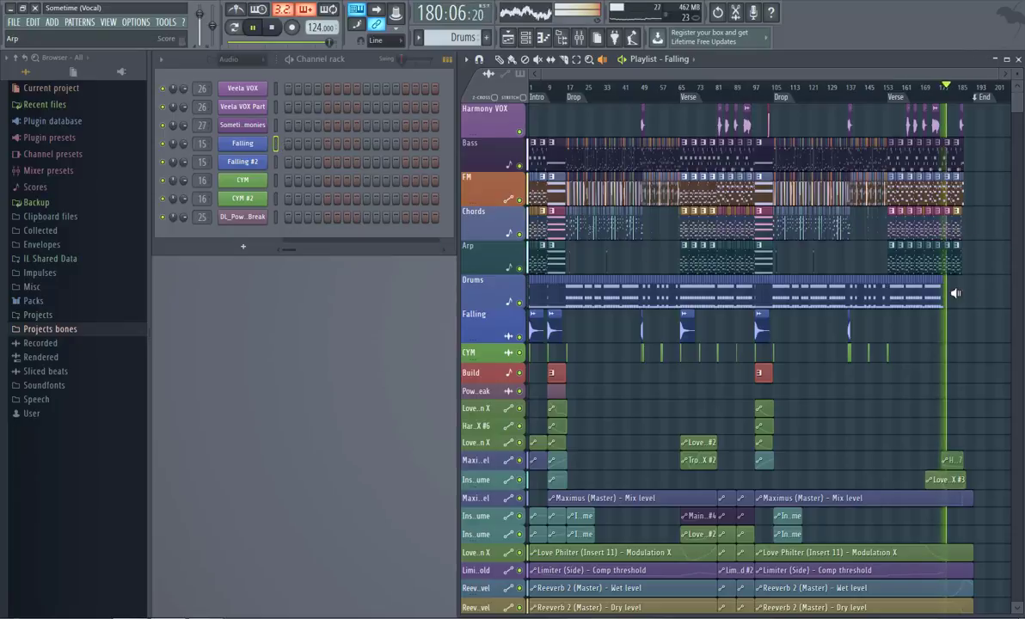